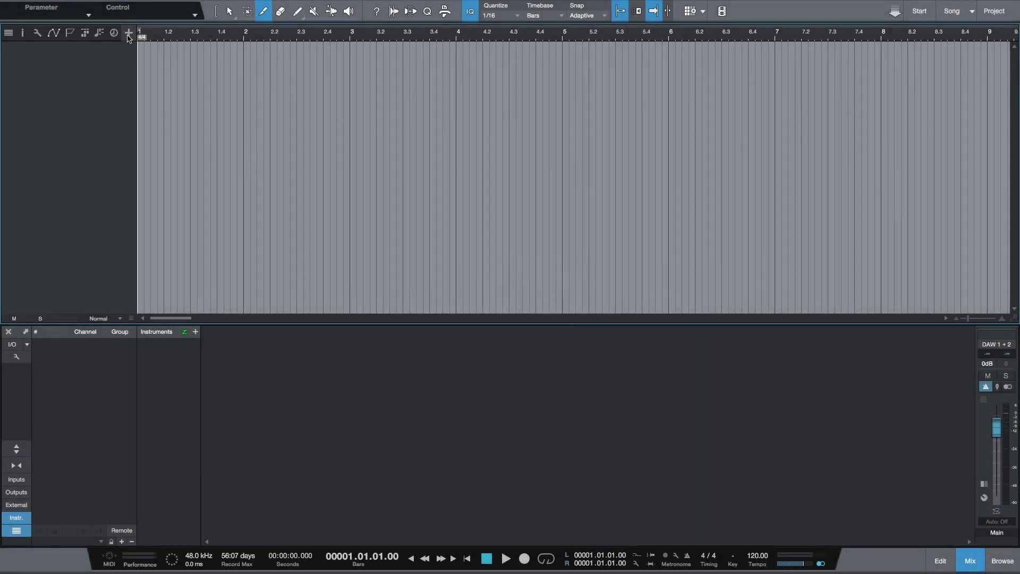
# Add one Audio/Mono track, keeping the default name 'Track'
pyautogui.click(128, 33)
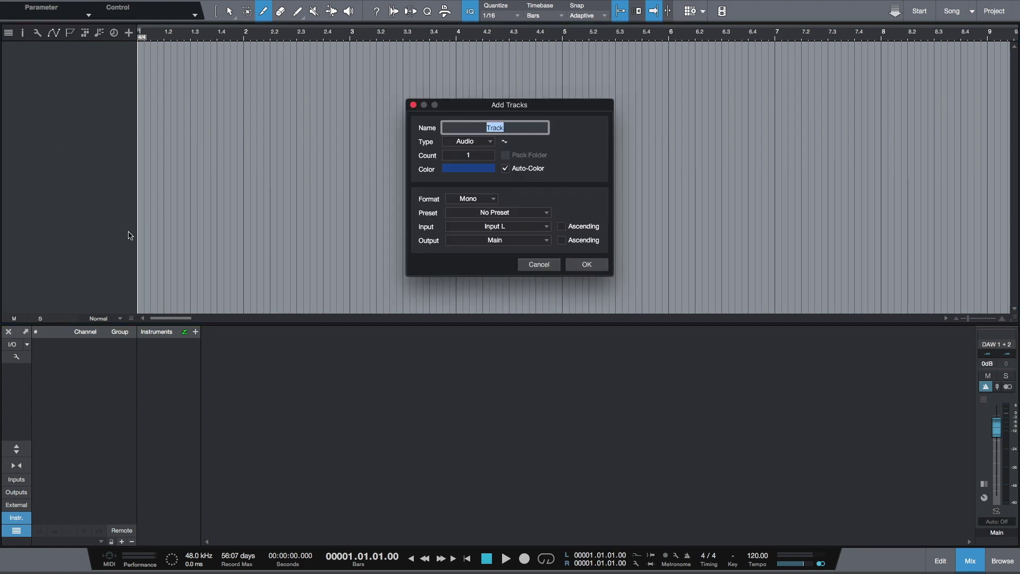
pyautogui.click(595, 266)
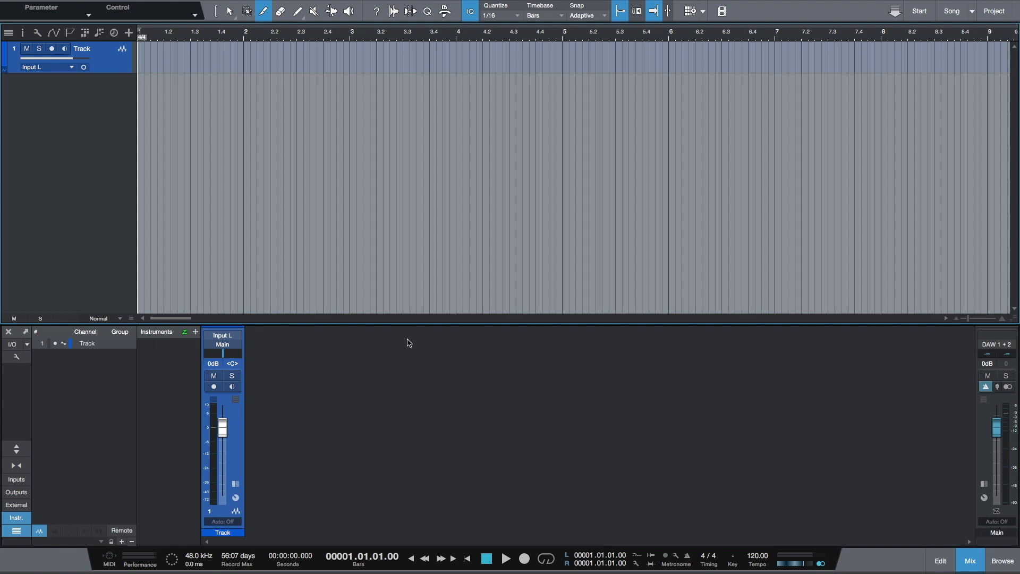
# Add the Open AIR Medium Plate preset 'Ambient Plate 6000' as a send effect on Track
pyautogui.press('F7')
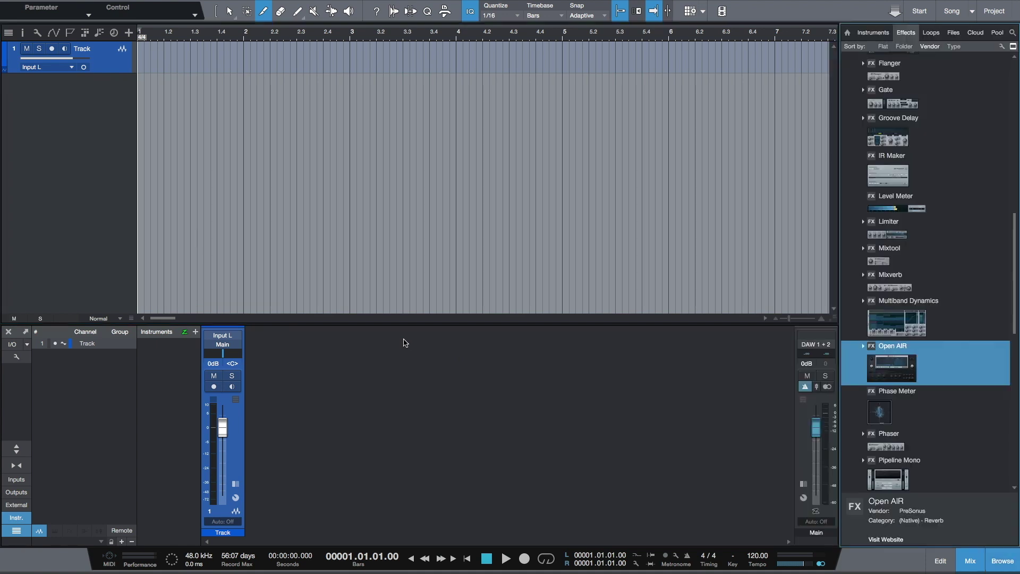
pyautogui.click(863, 346)
pyautogui.scroll(-3, 886, 370)
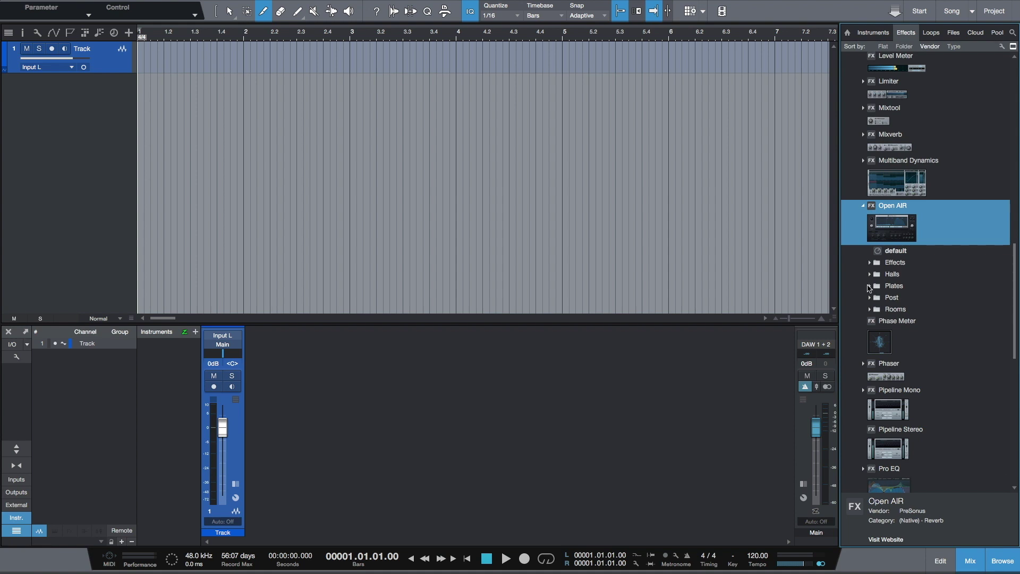
pyautogui.click(869, 285)
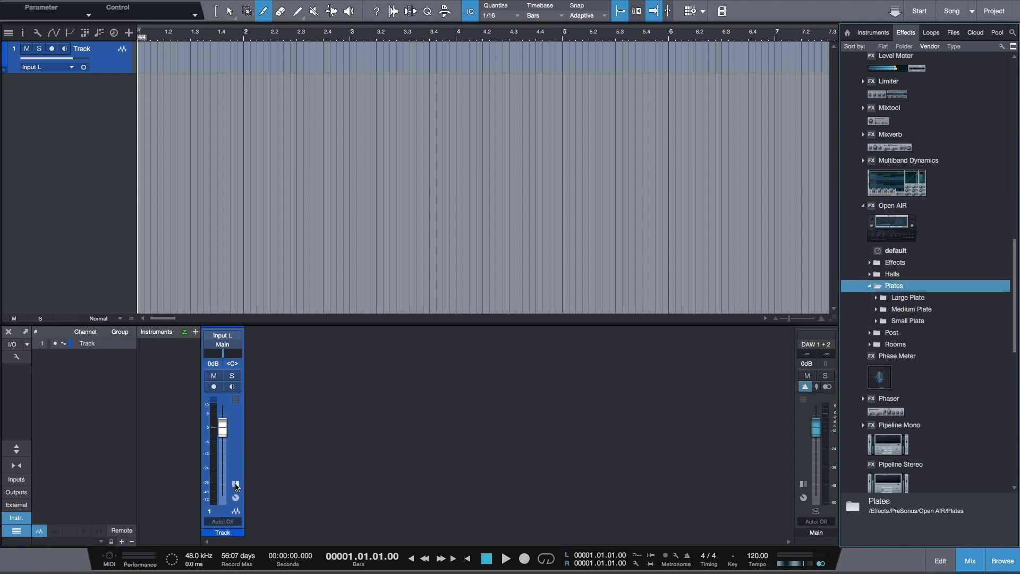
pyautogui.click(236, 485)
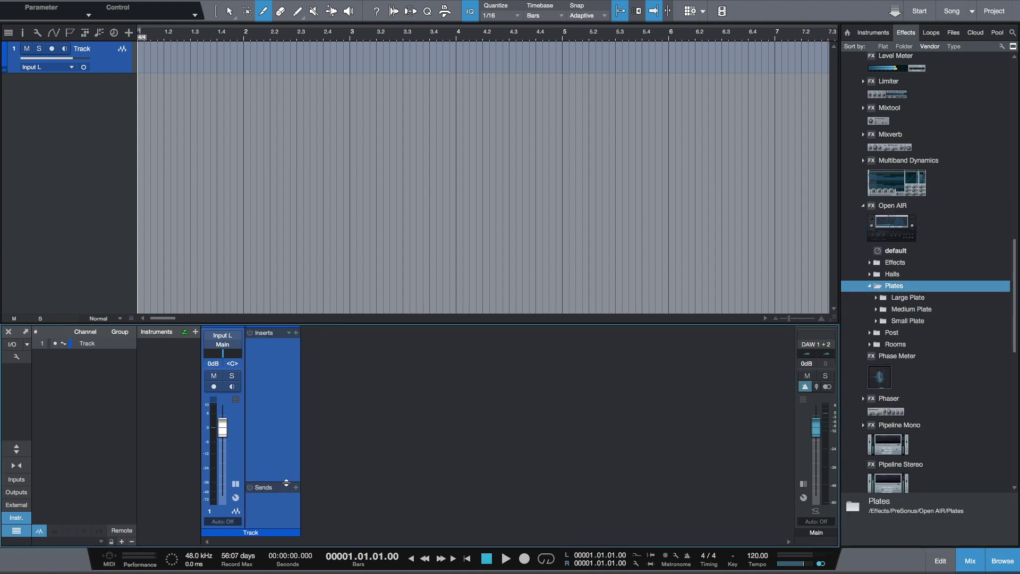
pyautogui.moveTo(285, 482); pyautogui.dragTo(284, 403)
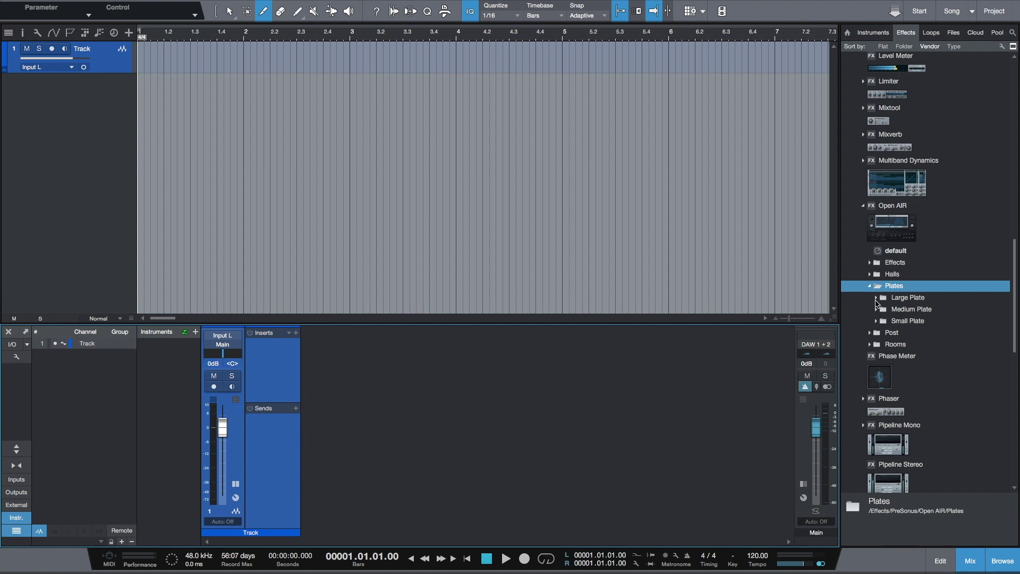
pyautogui.click(875, 310)
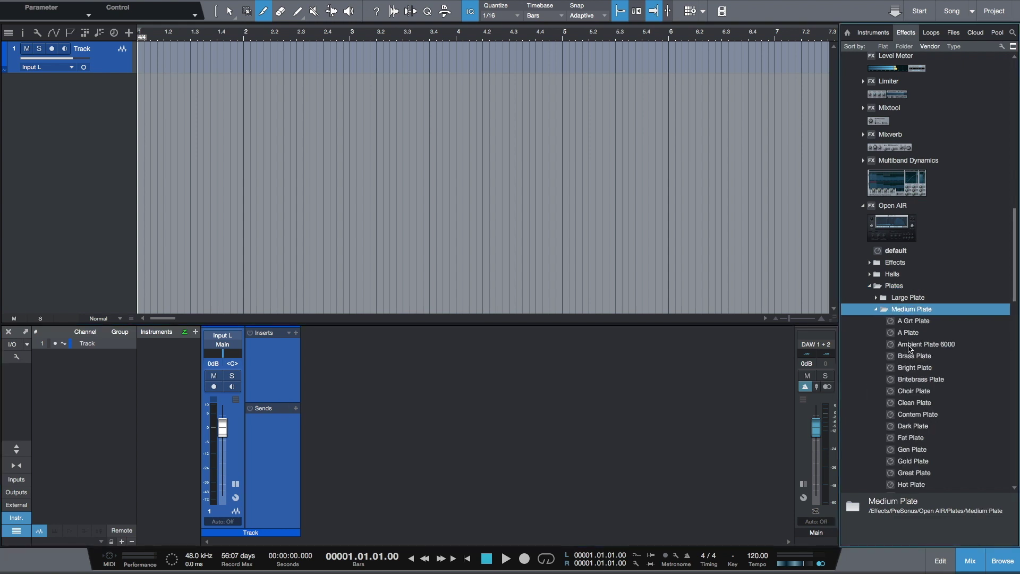
pyautogui.moveTo(910, 348); pyautogui.dragTo(261, 454)
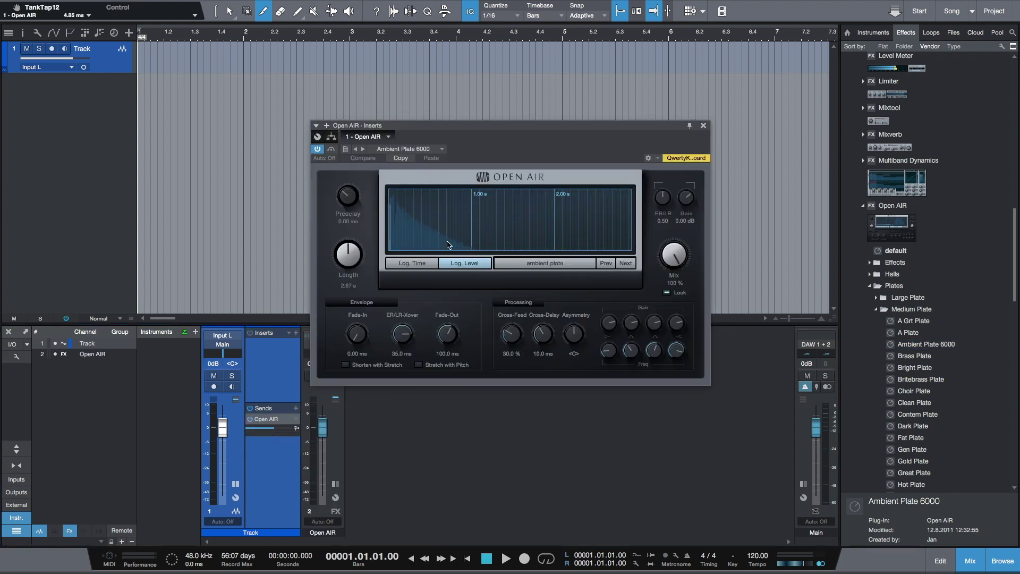
# Move the Open AIR window above the mixer and colour its FX channel yellow-green
pyautogui.moveTo(502, 129); pyautogui.dragTo(377, 40)
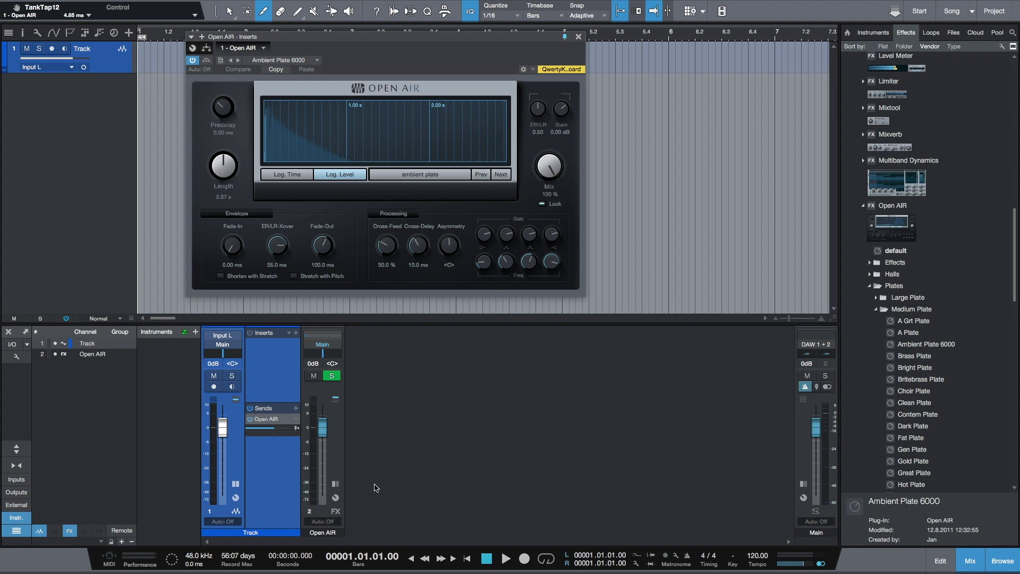
pyautogui.click(325, 532)
pyautogui.click(326, 535)
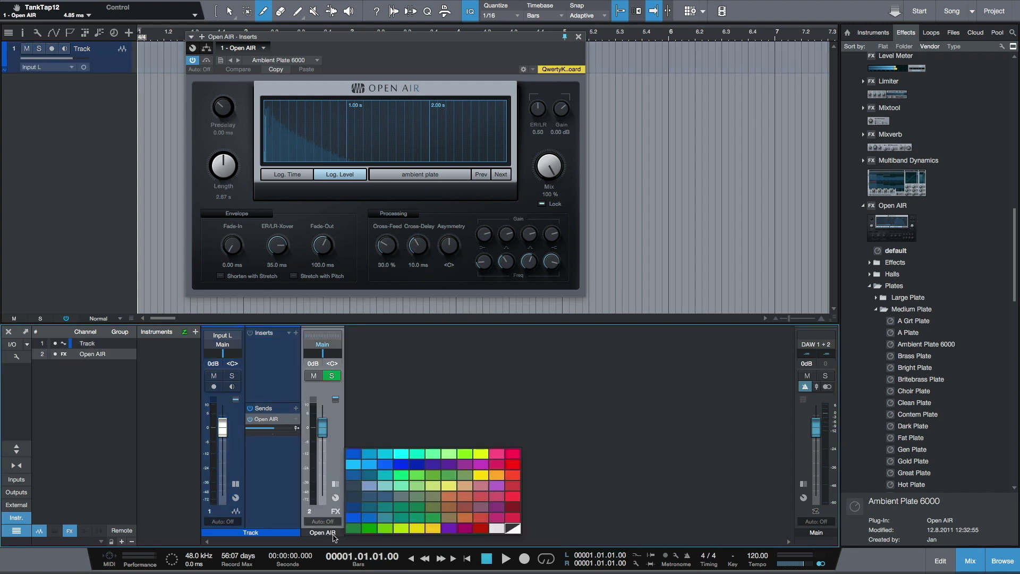
pyautogui.click(482, 455)
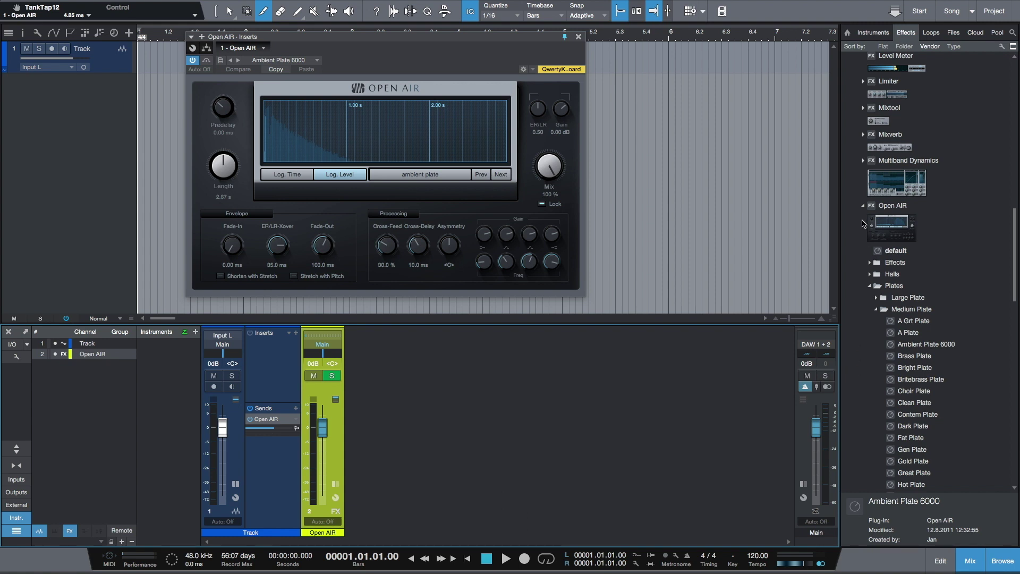
# Add the Flanger 'Holotube' preset as a second send effect on Track
pyautogui.click(863, 206)
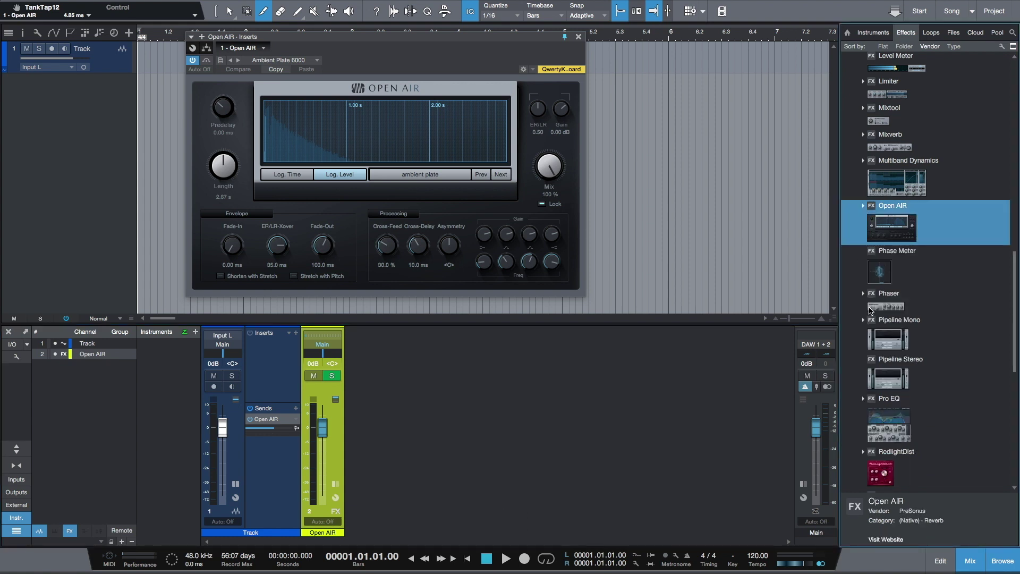
pyautogui.scroll(4, 870, 311)
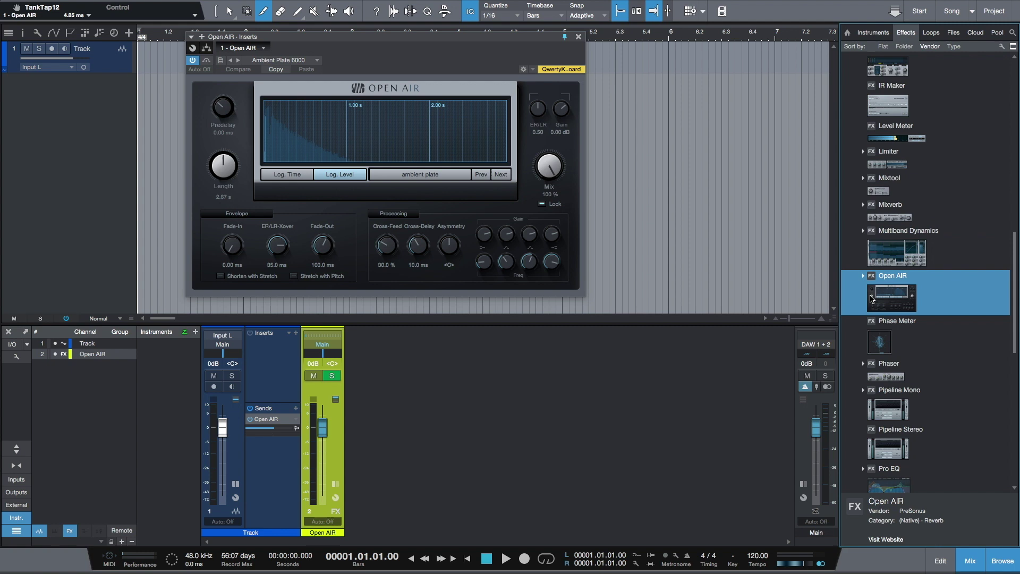
pyautogui.scroll(4, 870, 299)
pyautogui.scroll(3, 892, 241)
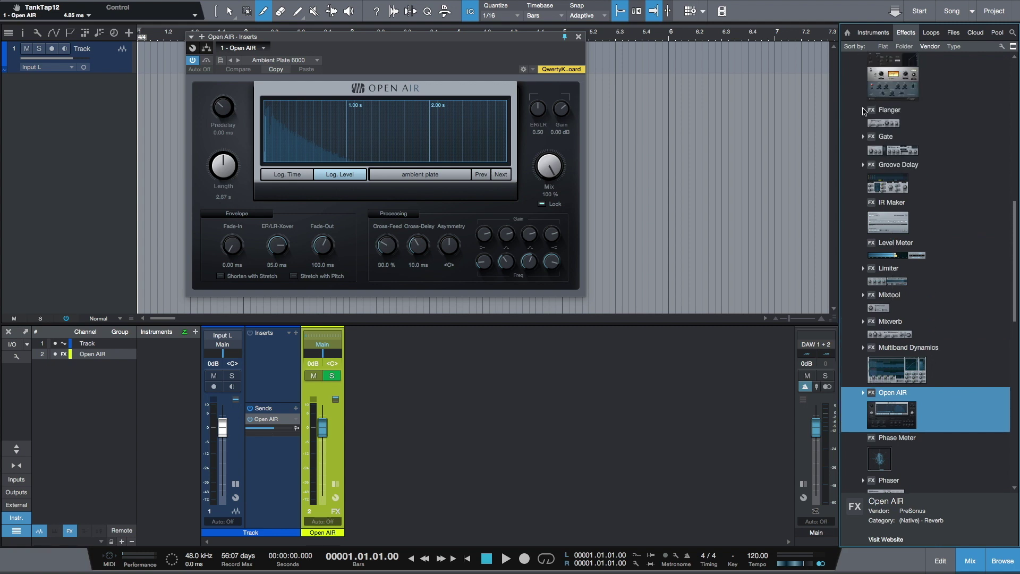
pyautogui.click(863, 110)
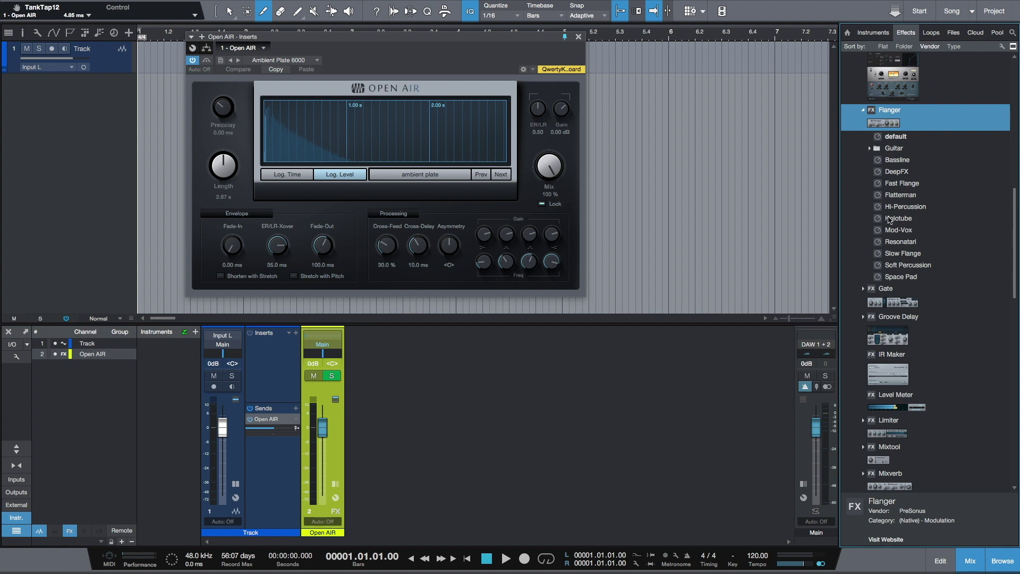
pyautogui.moveTo(889, 220); pyautogui.dragTo(268, 474)
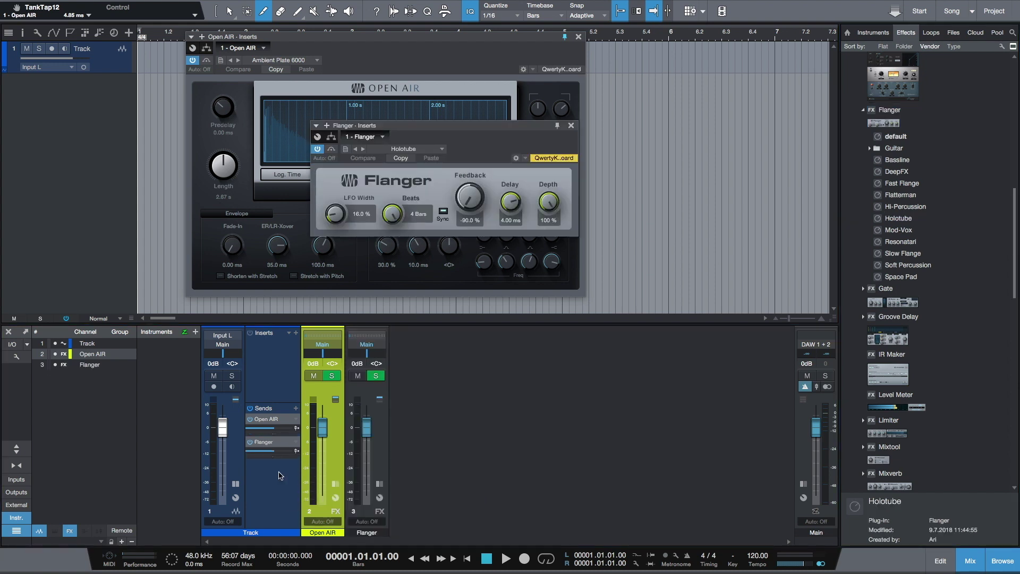
# Move the Flanger window to the top right and colour its FX channel pink
pyautogui.moveTo(503, 126); pyautogui.dragTo(777, 39)
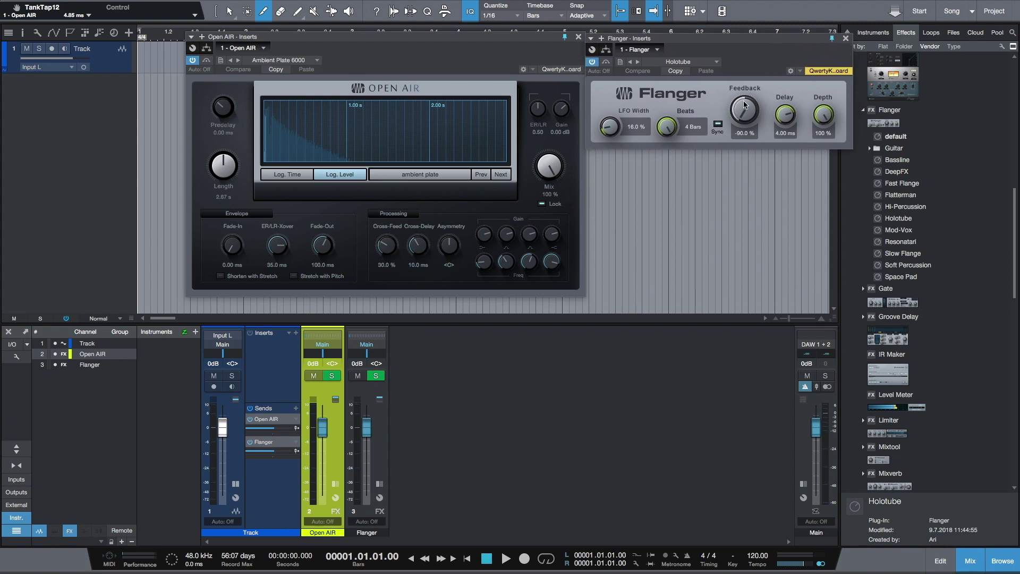
pyautogui.click(376, 534)
pyautogui.click(377, 535)
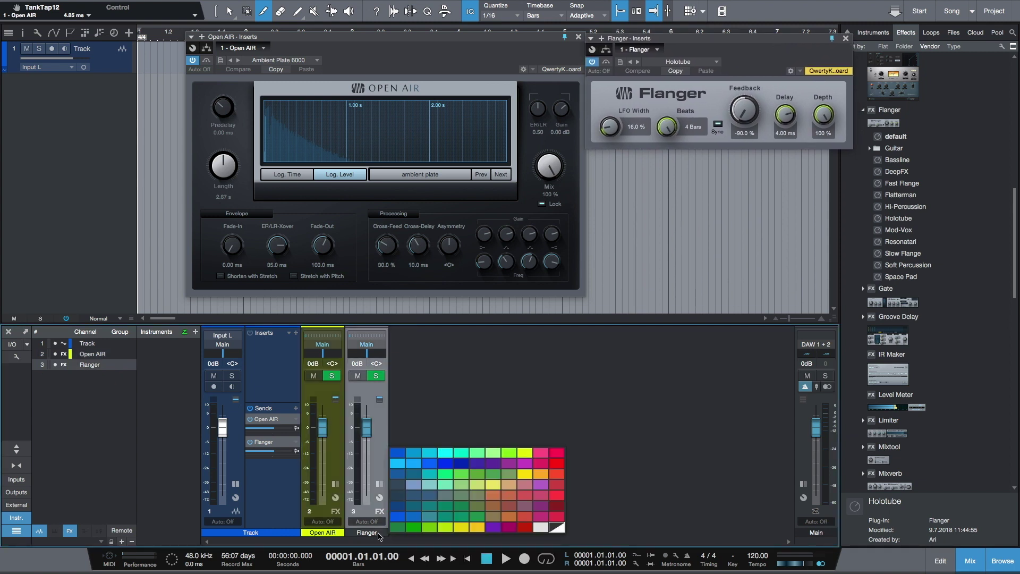
pyautogui.click(540, 462)
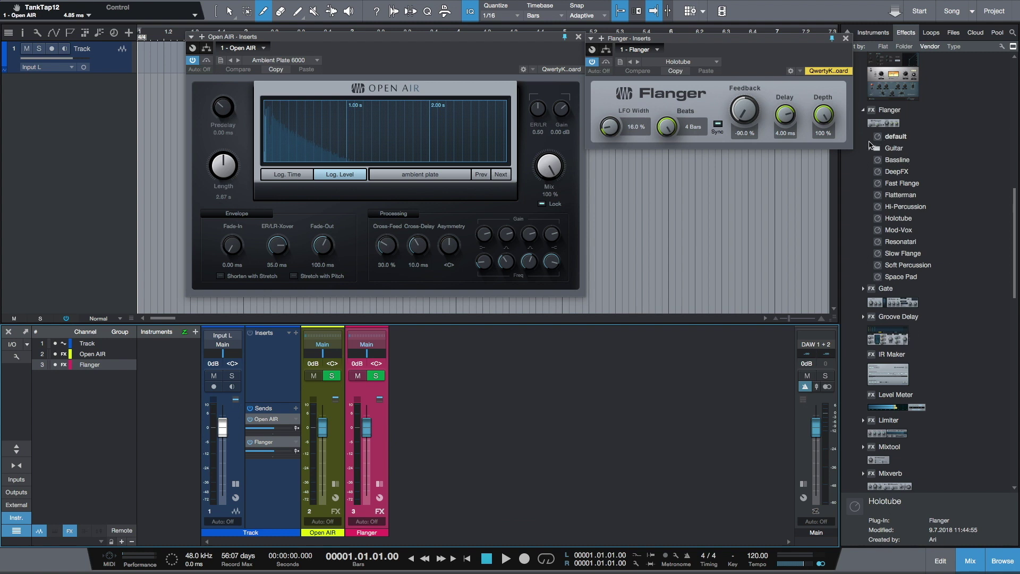
# Add the Beat Delay 'Catch me if you can' preset as a third send on Track
pyautogui.click(863, 111)
pyautogui.scroll(5, 884, 203)
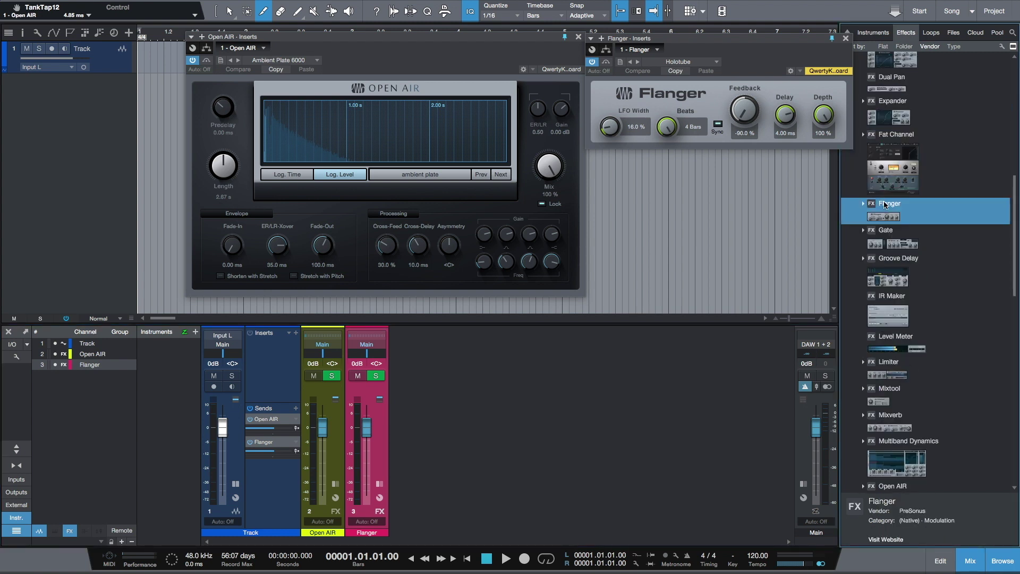
pyautogui.scroll(2, 885, 204)
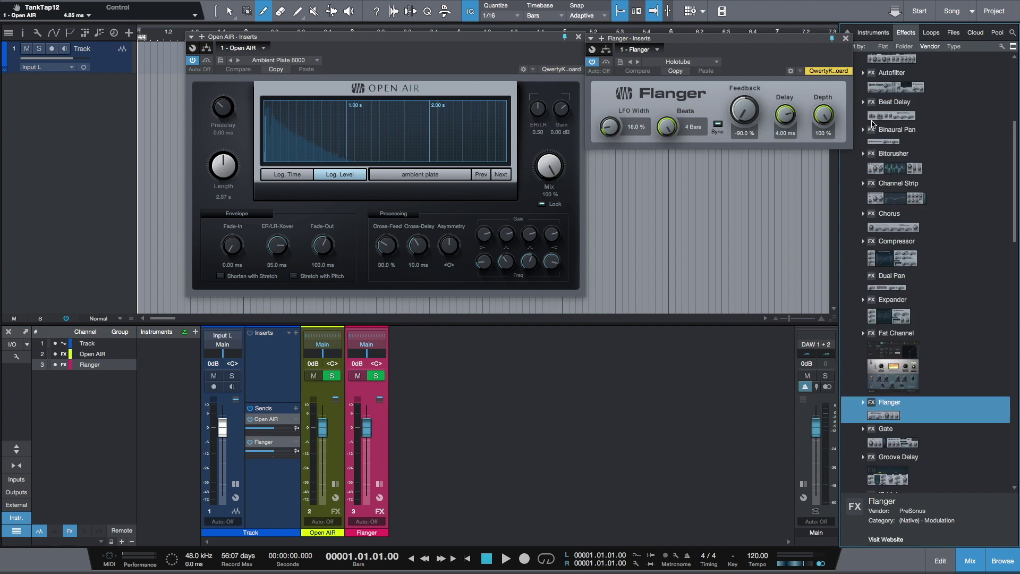
pyautogui.click(863, 102)
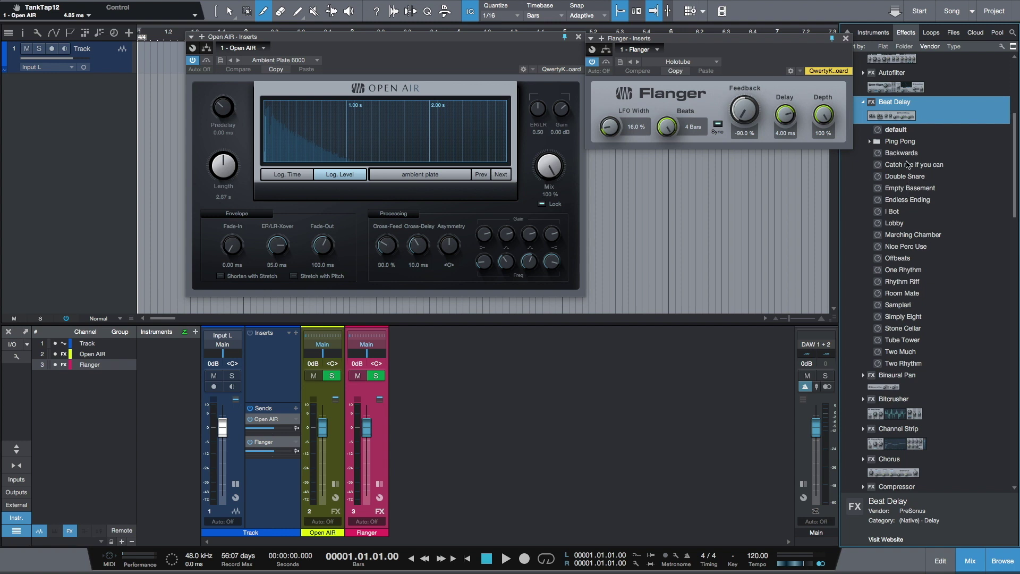
pyautogui.moveTo(908, 164); pyautogui.dragTo(276, 489)
# Colour the Beat Delay FX channel green and move its window below Open AIR
pyautogui.click(417, 533)
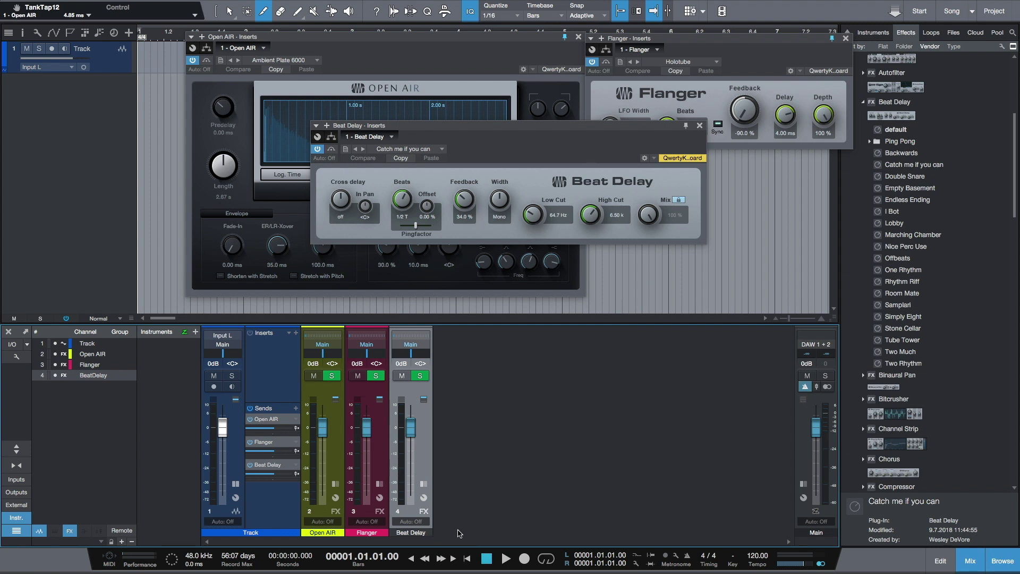
pyautogui.click(409, 533)
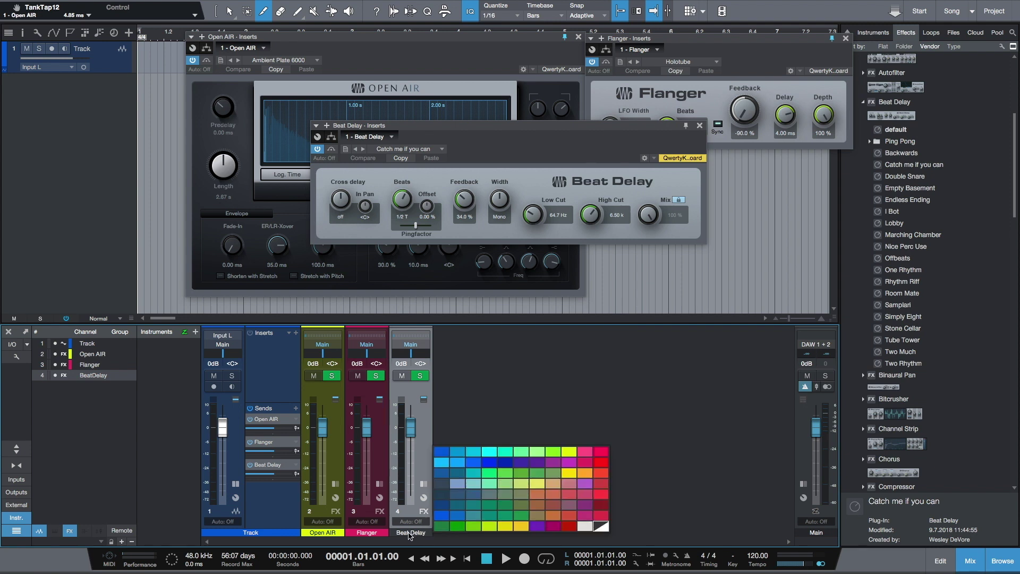
pyautogui.click(524, 474)
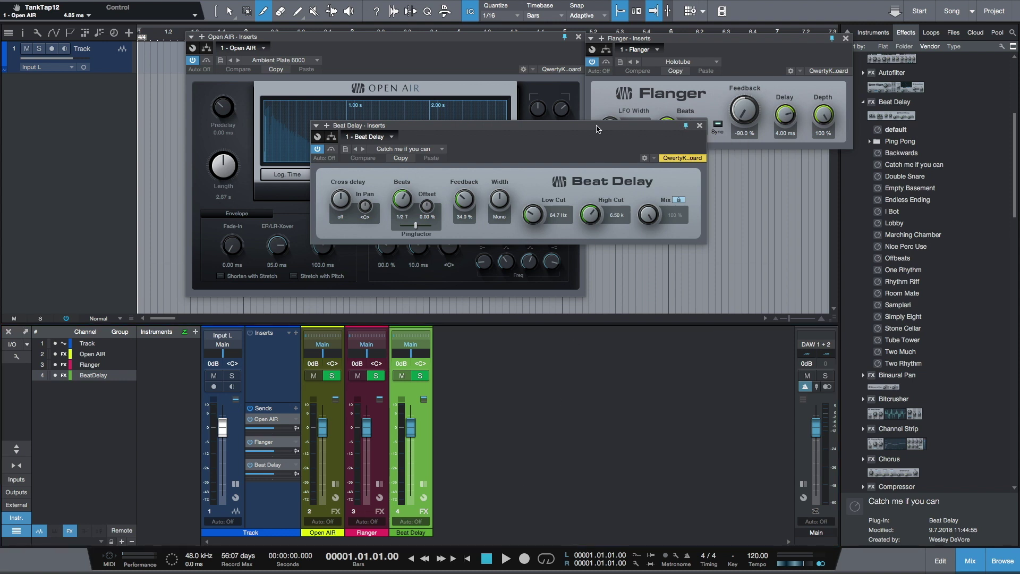
pyautogui.moveTo(599, 129); pyautogui.dragTo(750, 312)
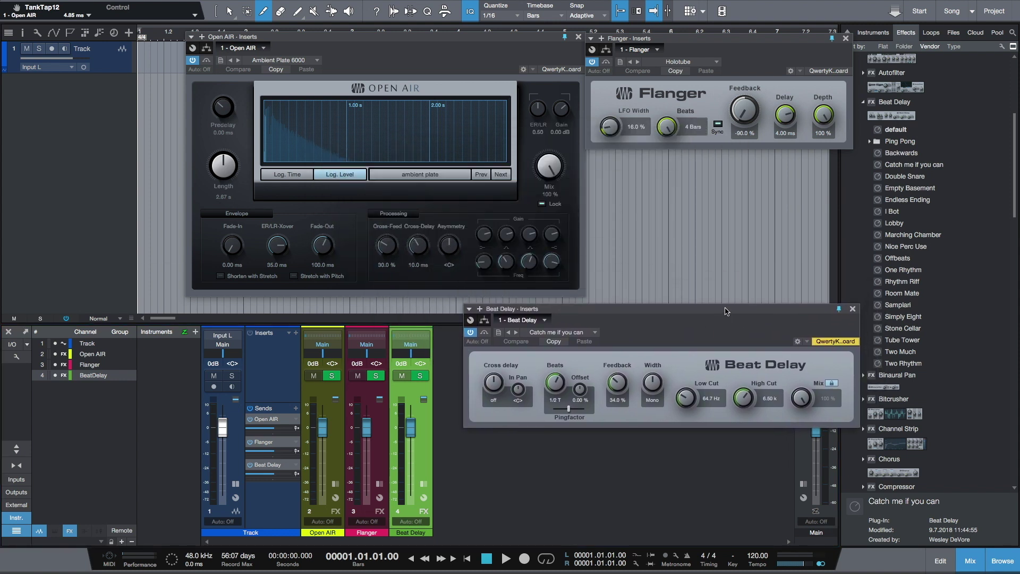
# Hide the Browser with F5 and save the Vocal FX song via File > Save
pyautogui.press('F5')
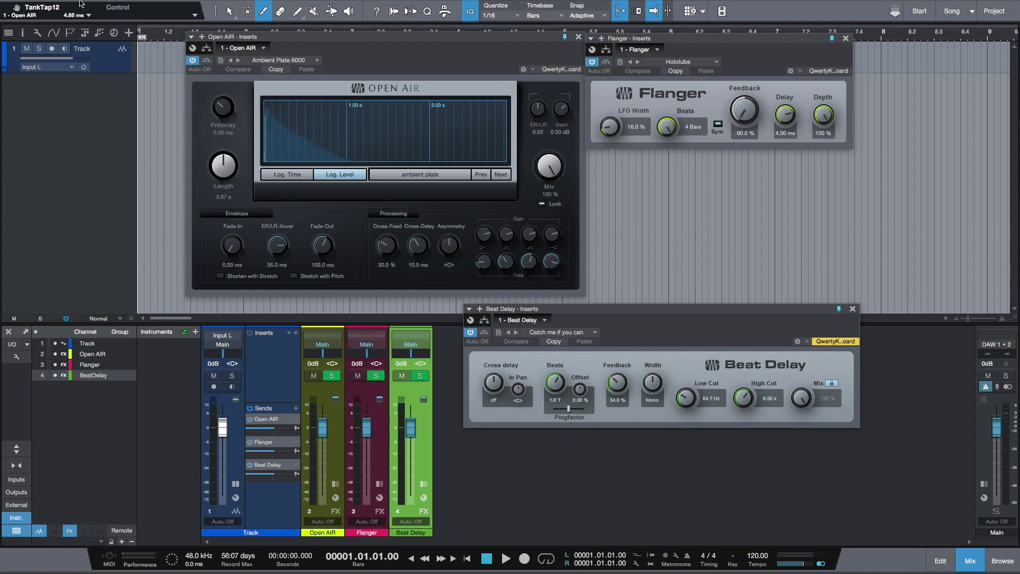
pyautogui.moveTo(91, 2)
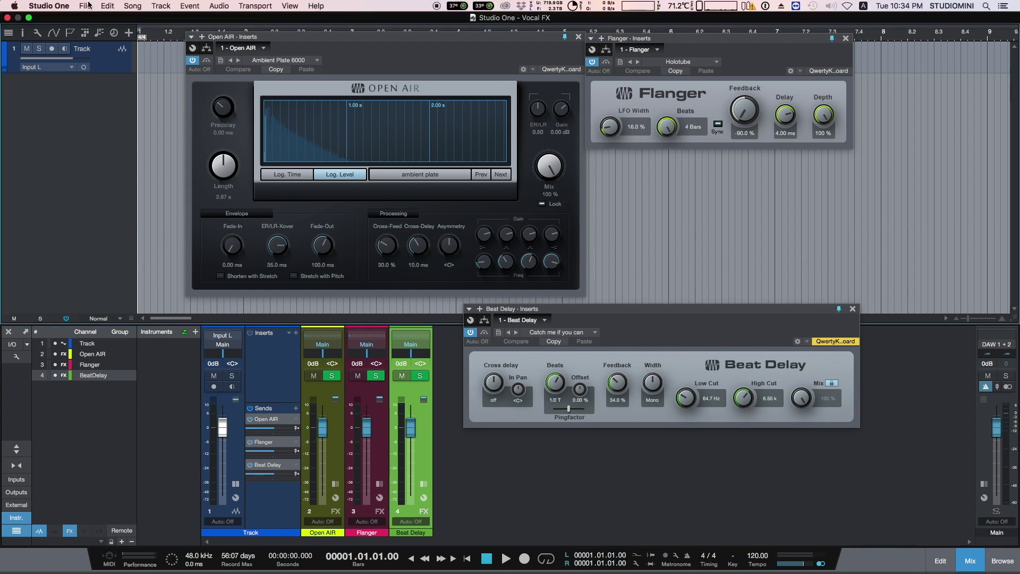
pyautogui.click(88, 5)
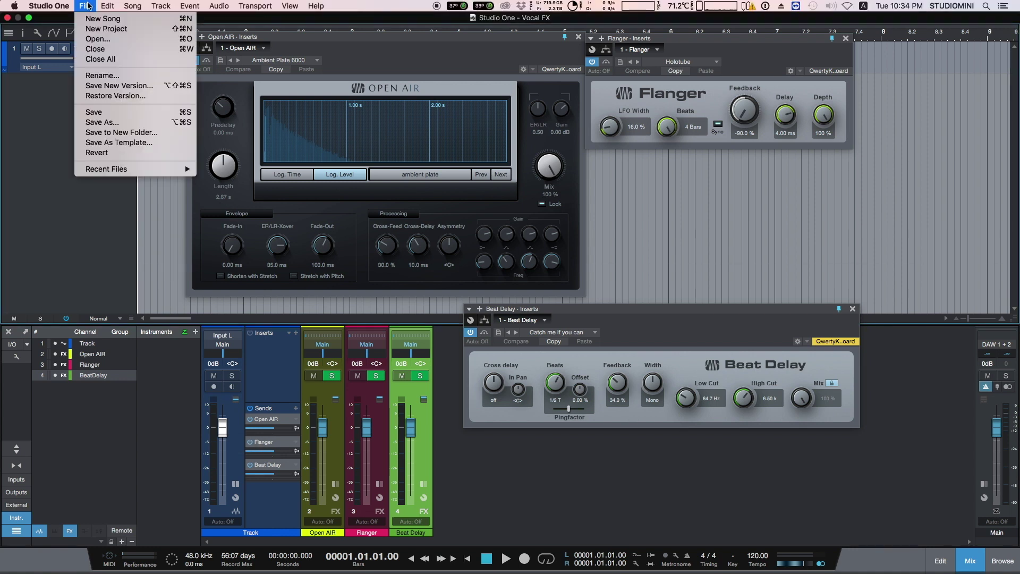
pyautogui.click(97, 112)
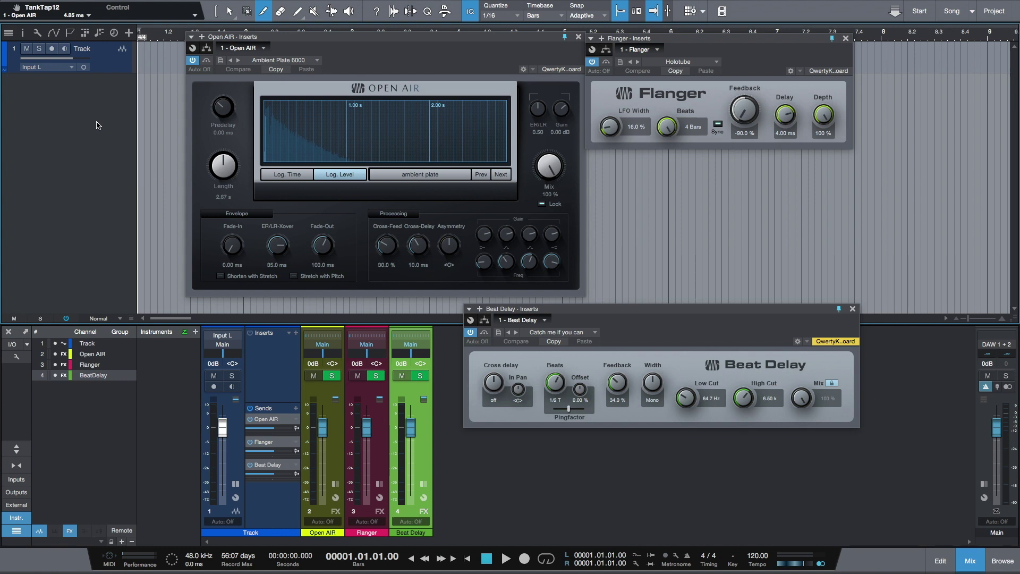
# Switch to the Dubstep Vox 12 150bpm C song, play it, stop, and return to the start
pyautogui.hotkey('ctrl', 'Tab')
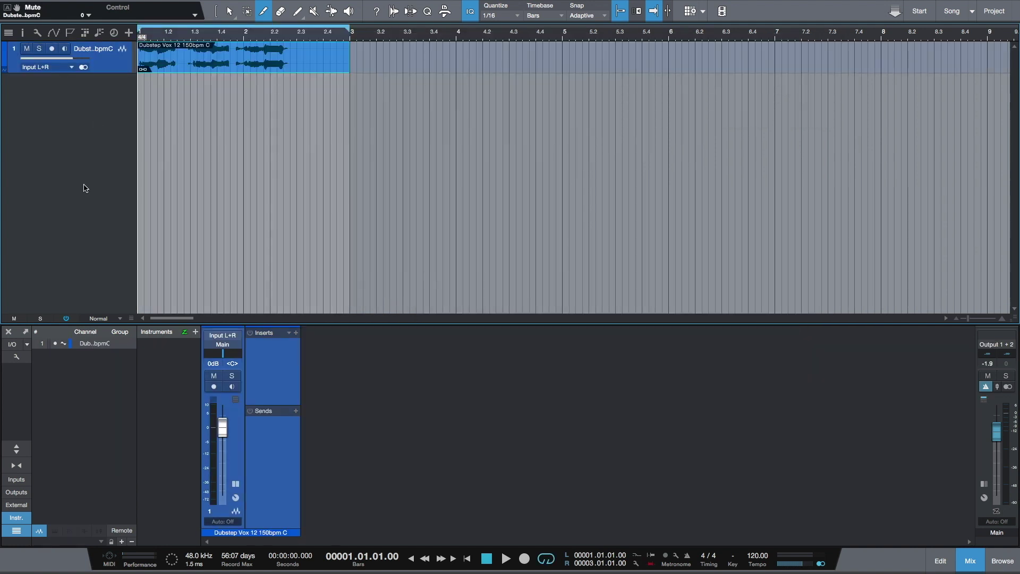
pyautogui.press('space')
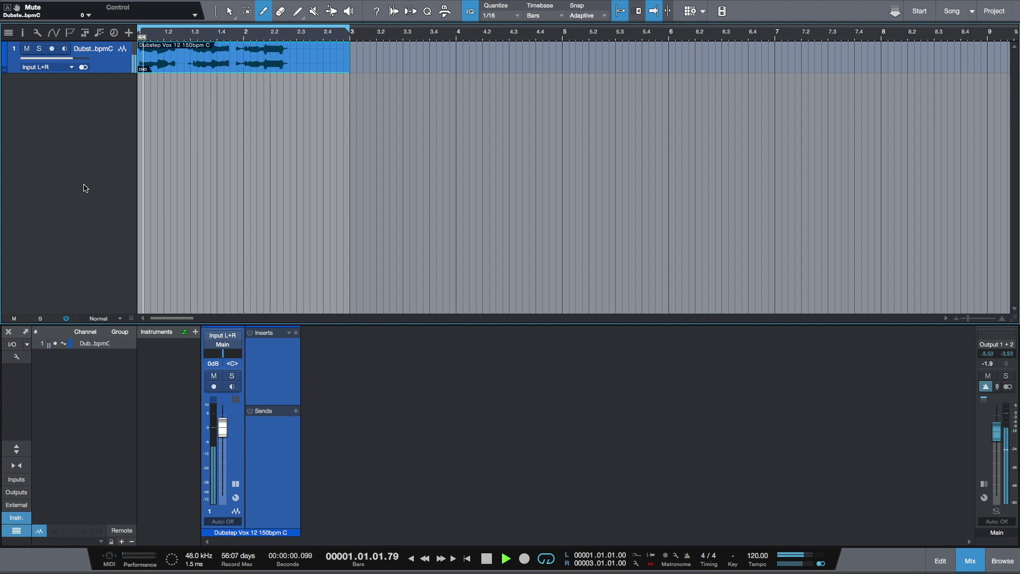
pyautogui.press('space')
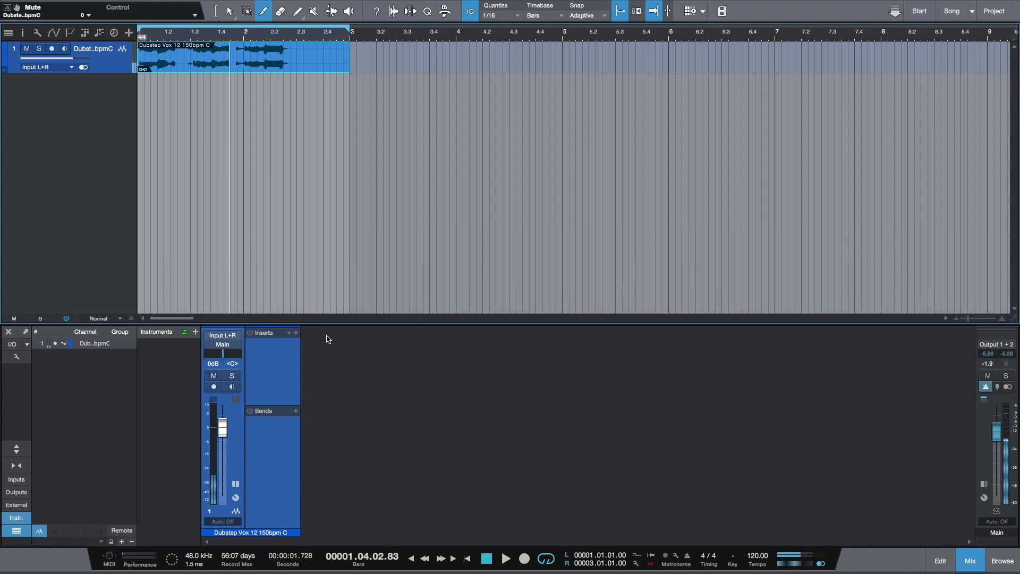
pyautogui.click(486, 557)
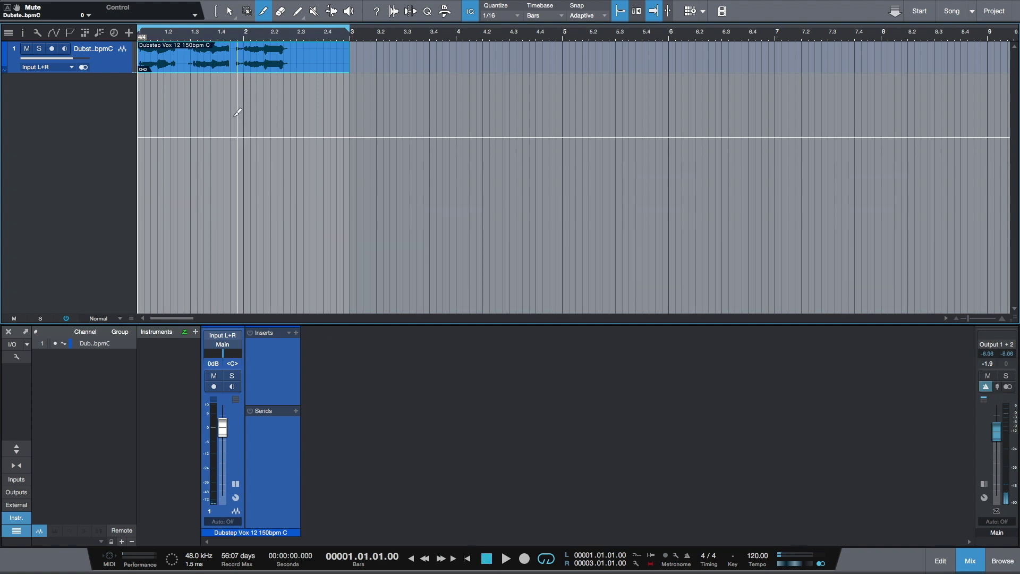
pyautogui.moveTo(180, 2)
pyautogui.click(139, 4)
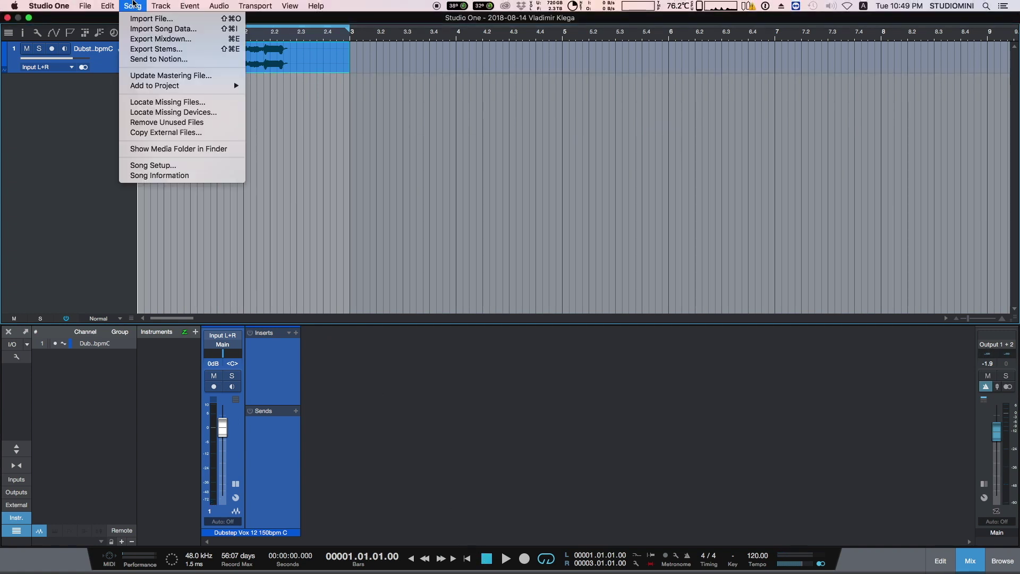
# Import Track from Songs/Vocal FX/Vocal FX.song with its volume & pan, inserts and sends
pyautogui.click(137, 29)
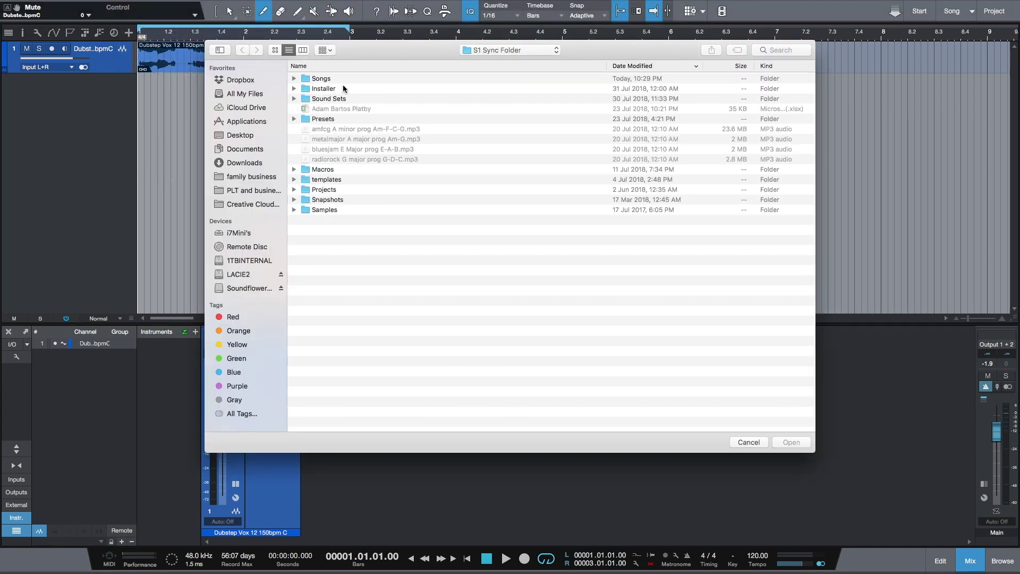
pyautogui.doubleClick(336, 81)
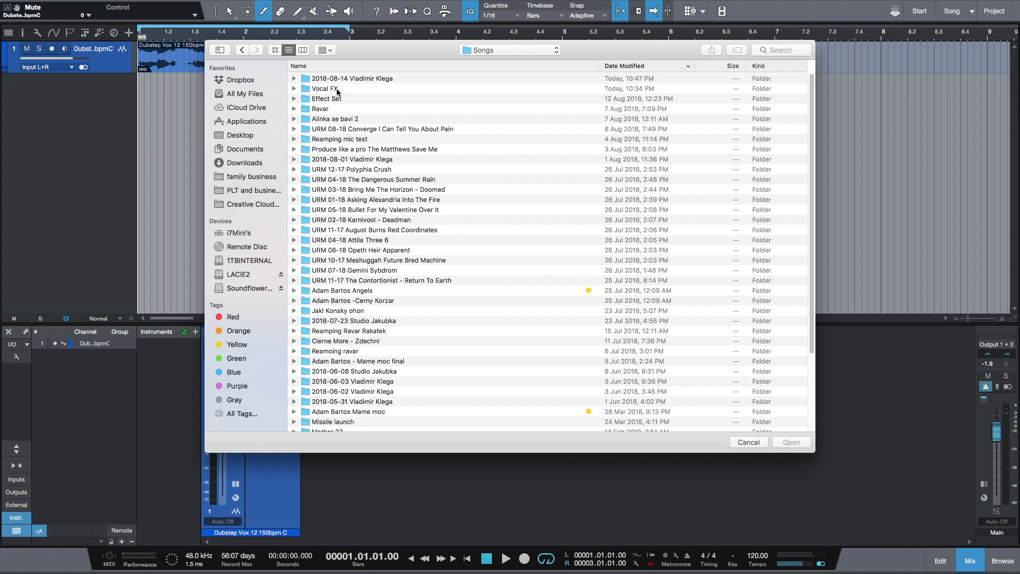
pyautogui.doubleClick(337, 89)
pyautogui.doubleClick(341, 80)
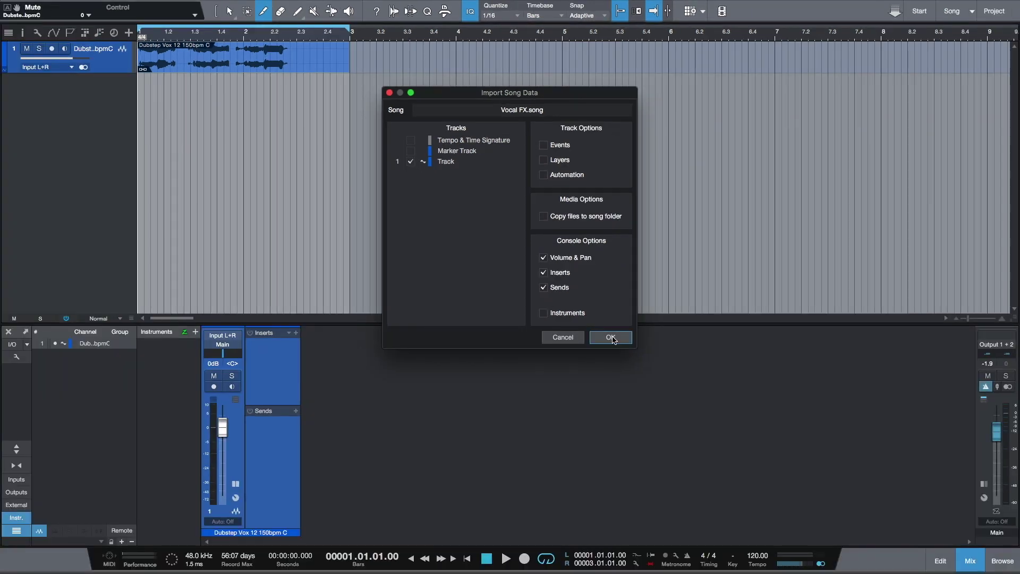
pyautogui.click(611, 338)
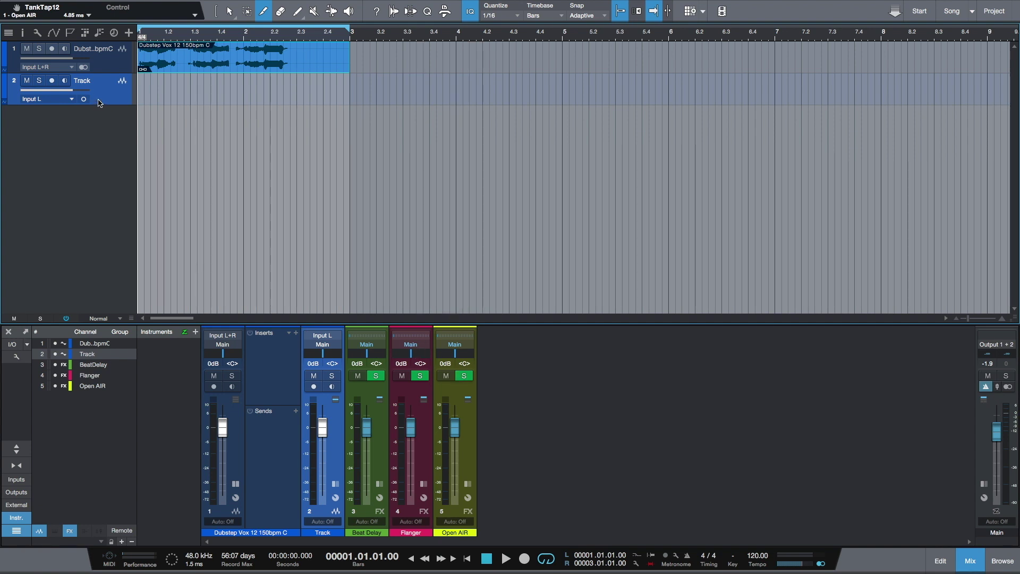
# Delete the imported Track and expand the Beat Delay, Flanger and Open AIR insert panels
pyautogui.press('Delete')
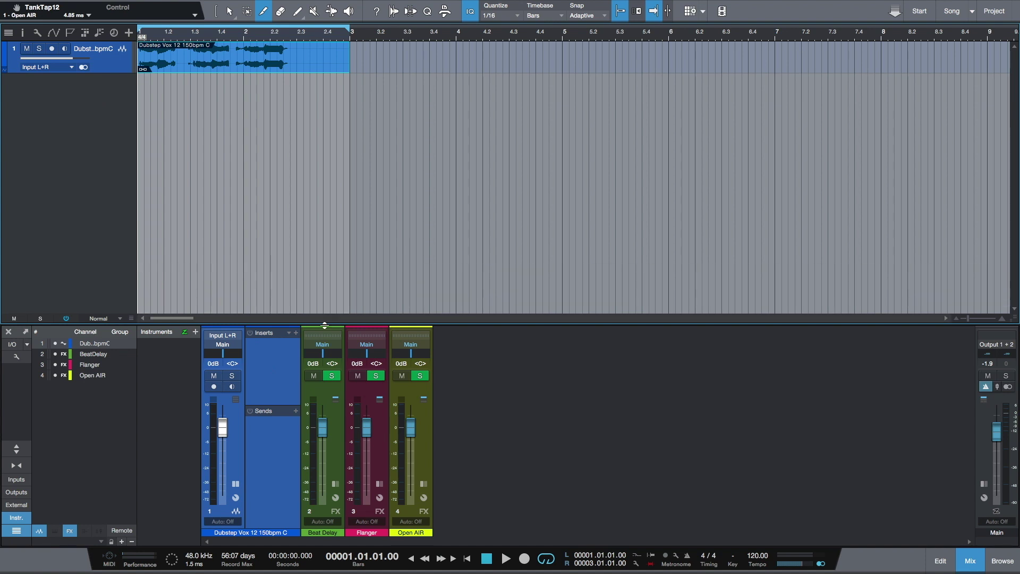
pyautogui.click(335, 483)
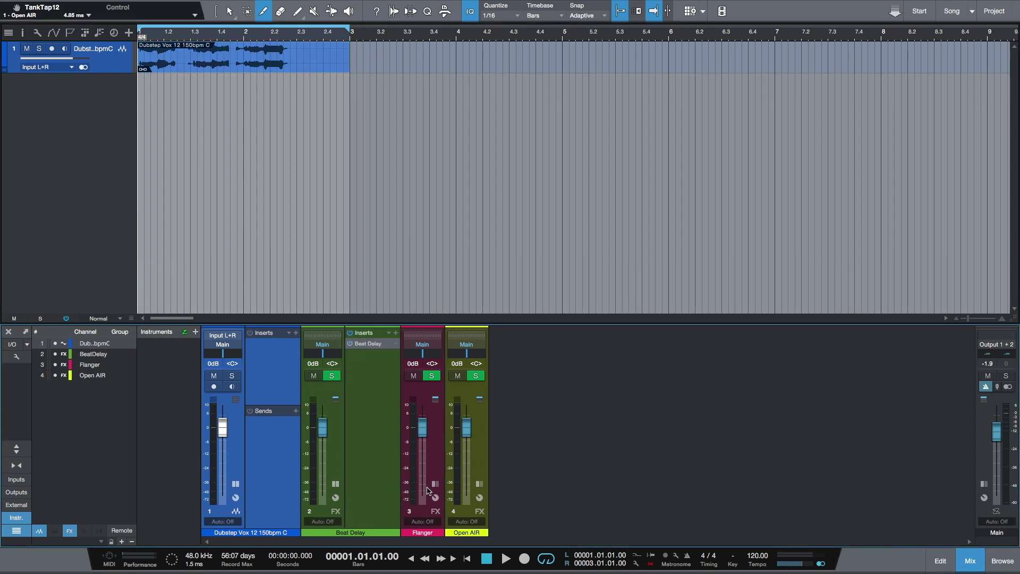
pyautogui.click(435, 484)
pyautogui.click(535, 483)
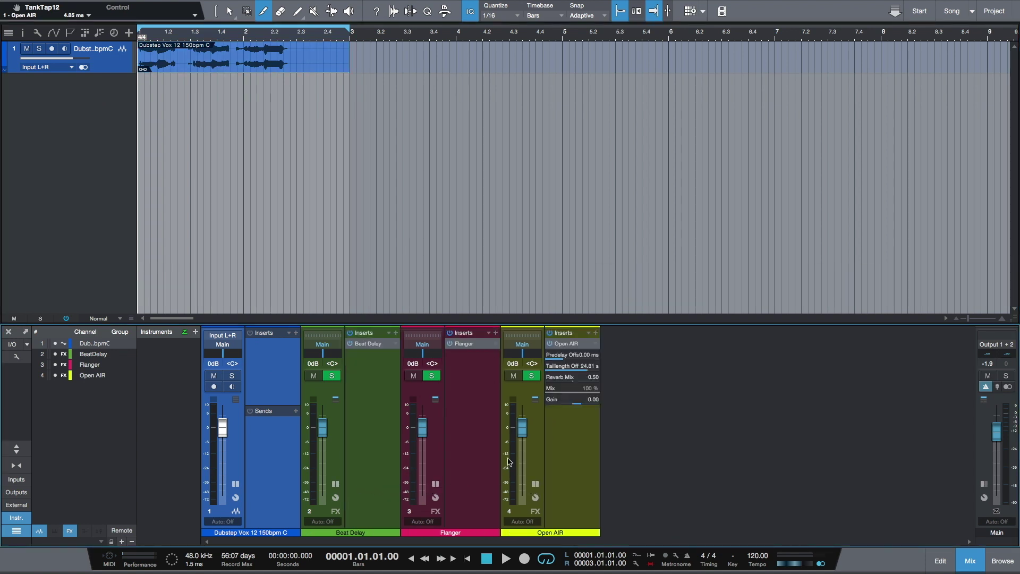
# Open the Beat Delay and Flanger editors, pinning Flanger beside Beat Delay
pyautogui.doubleClick(367, 344)
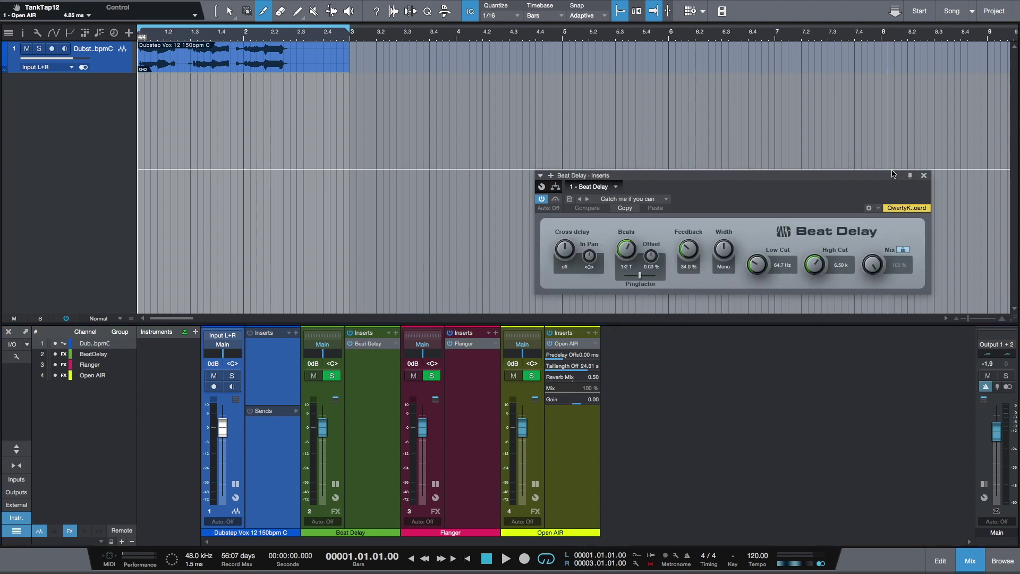
pyautogui.doubleClick(464, 344)
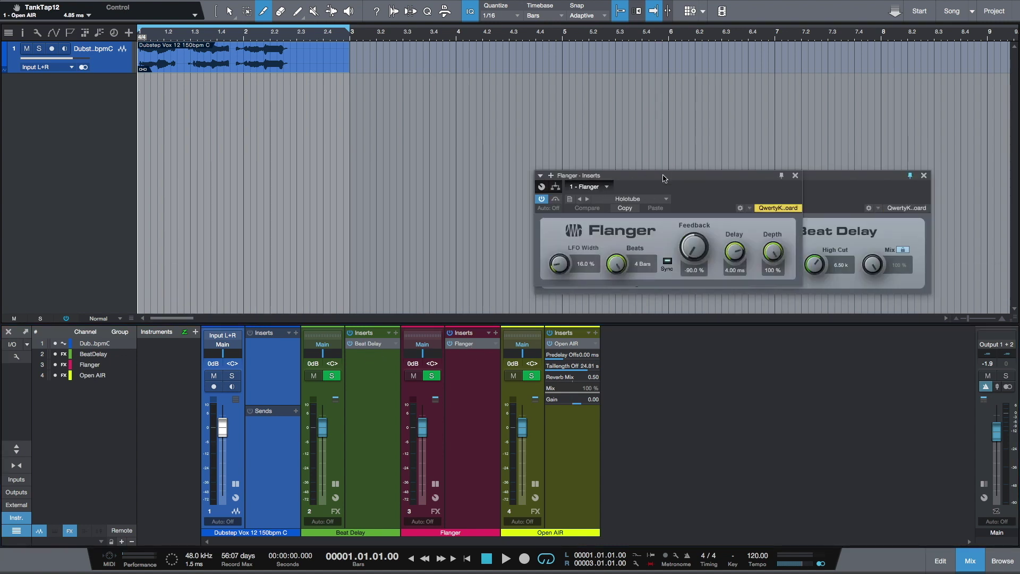
pyautogui.moveTo(663, 178); pyautogui.dragTo(736, 317)
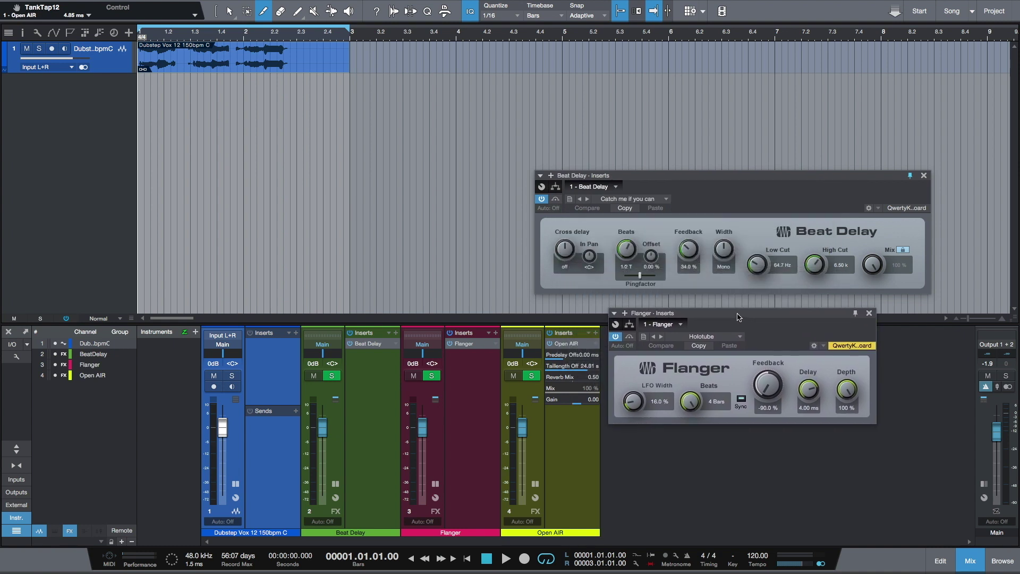
pyautogui.click(855, 316)
pyautogui.click(566, 345)
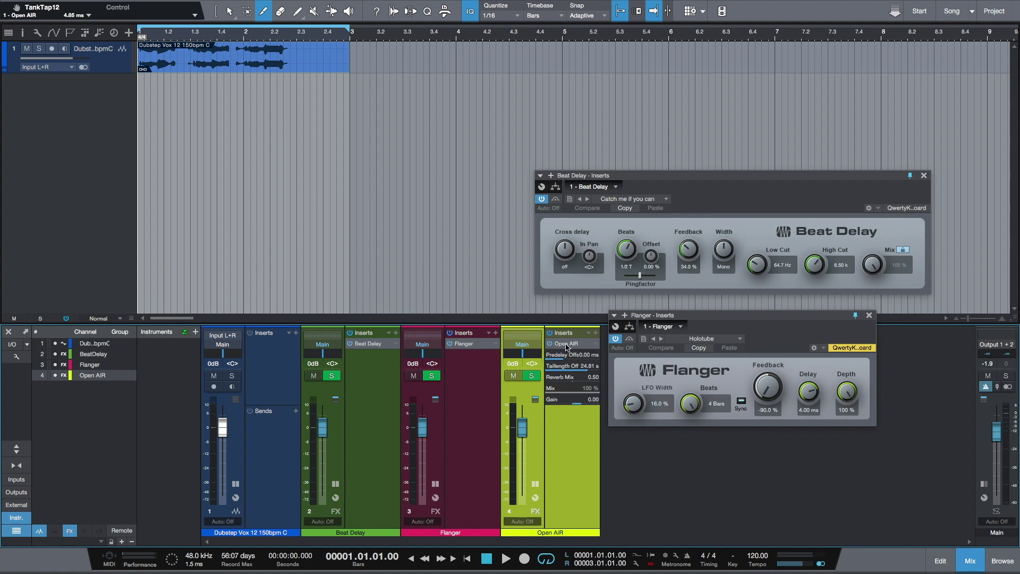
# Open and pin the Open AIR editor, arranging it with Beat Delay and Flanger above the mixer
pyautogui.click(564, 343)
pyautogui.moveTo(709, 186); pyautogui.dragTo(268, 53)
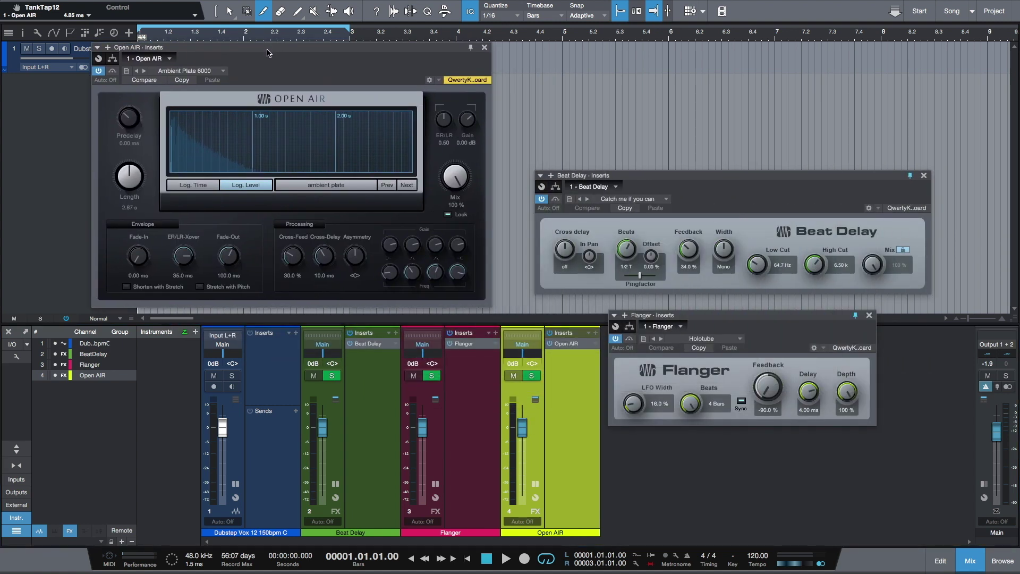
pyautogui.click(471, 47)
pyautogui.moveTo(698, 180); pyautogui.dragTo(661, 57)
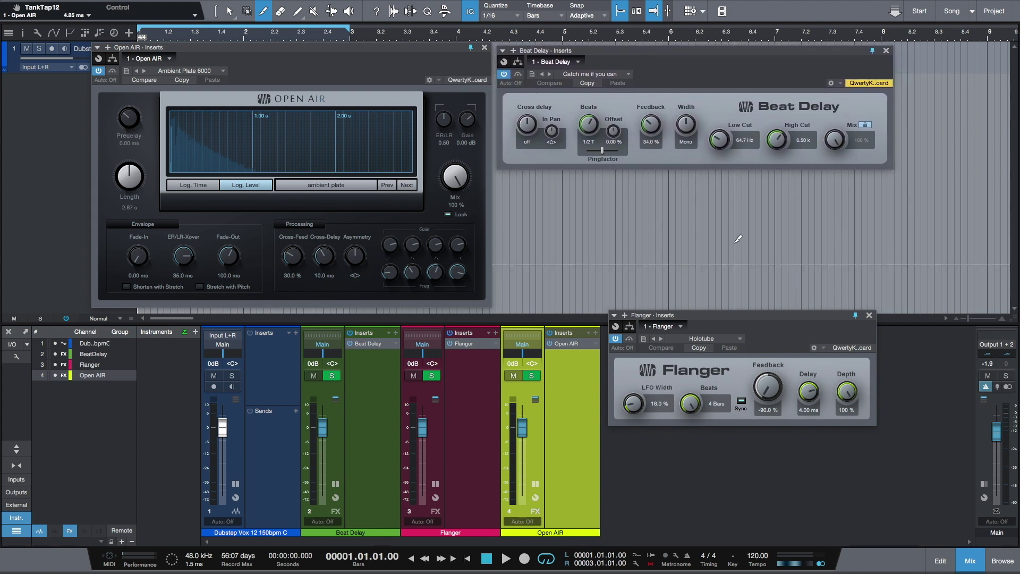
pyautogui.moveTo(739, 317); pyautogui.dragTo(668, 191)
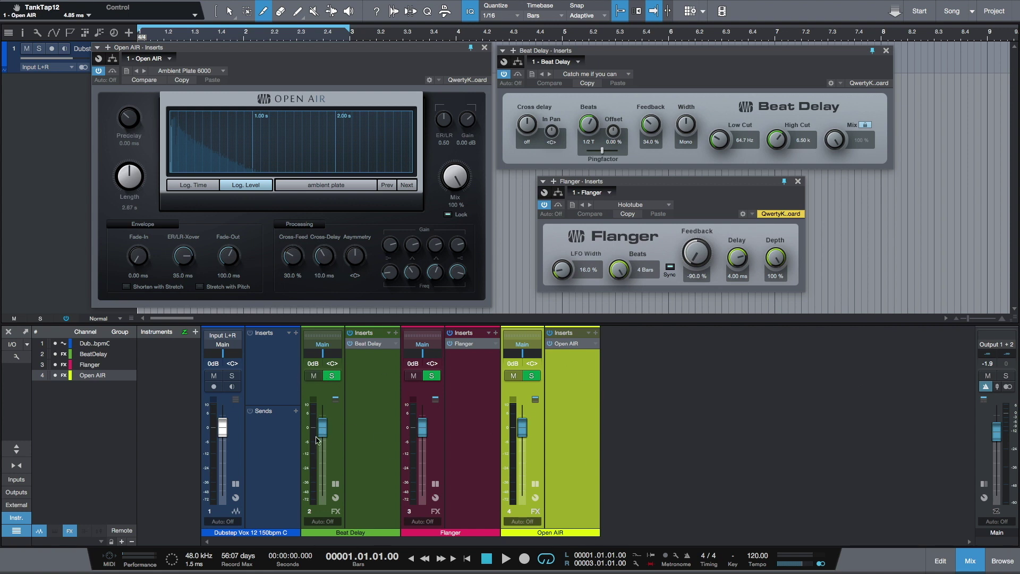
# During playback, add vocal sends to Beat Delay, Flanger and Open AIR, then stop
pyautogui.press('space')
pyautogui.click(295, 410)
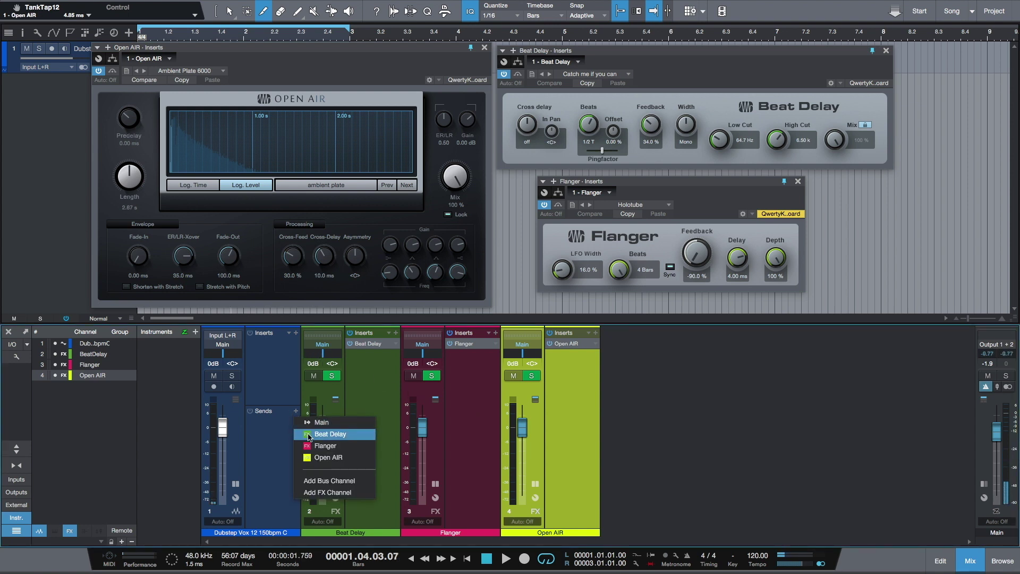
pyautogui.click(313, 433)
pyautogui.click(296, 411)
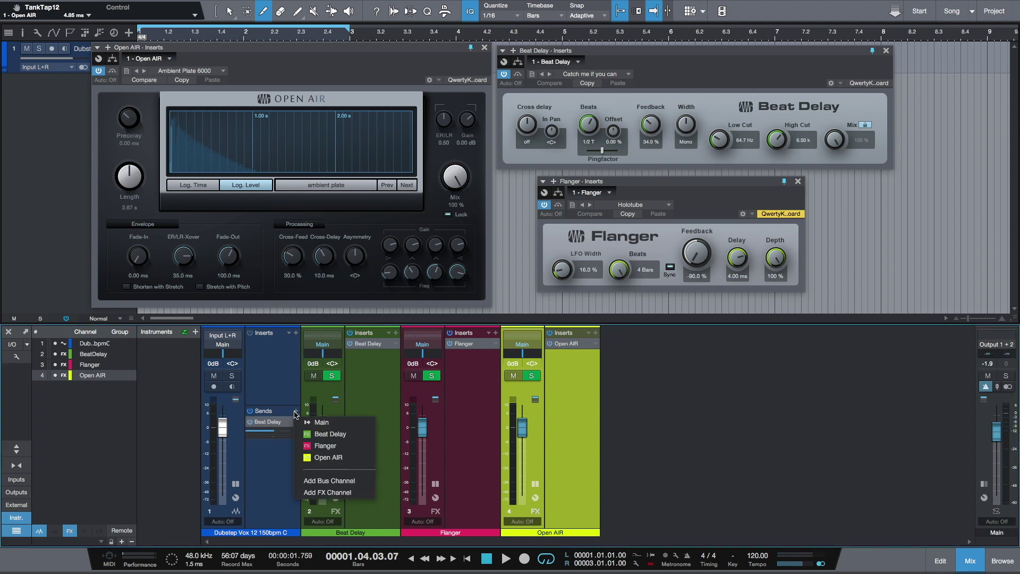
pyautogui.click(318, 445)
pyautogui.click(295, 410)
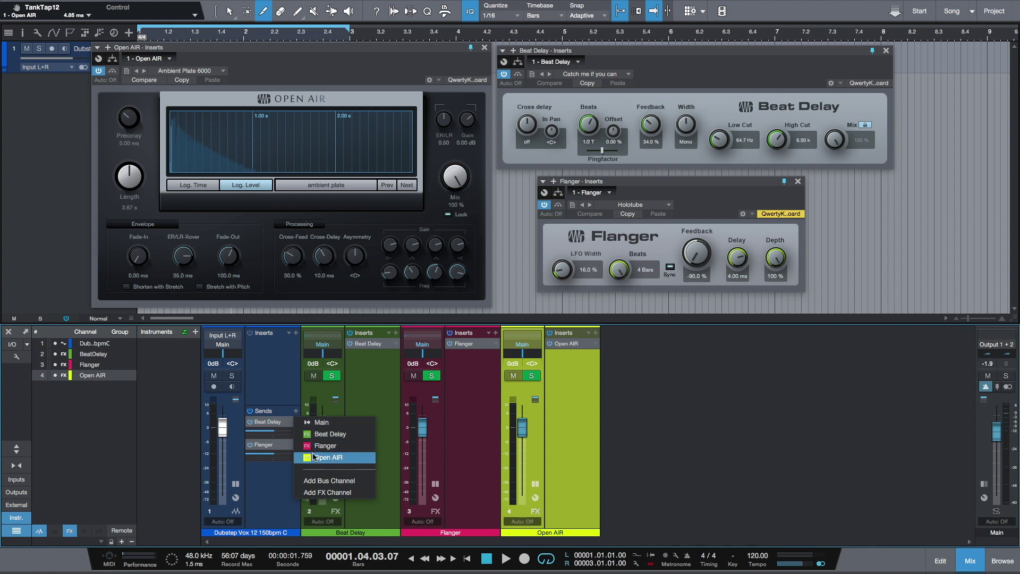
pyautogui.click(321, 457)
pyautogui.click(486, 558)
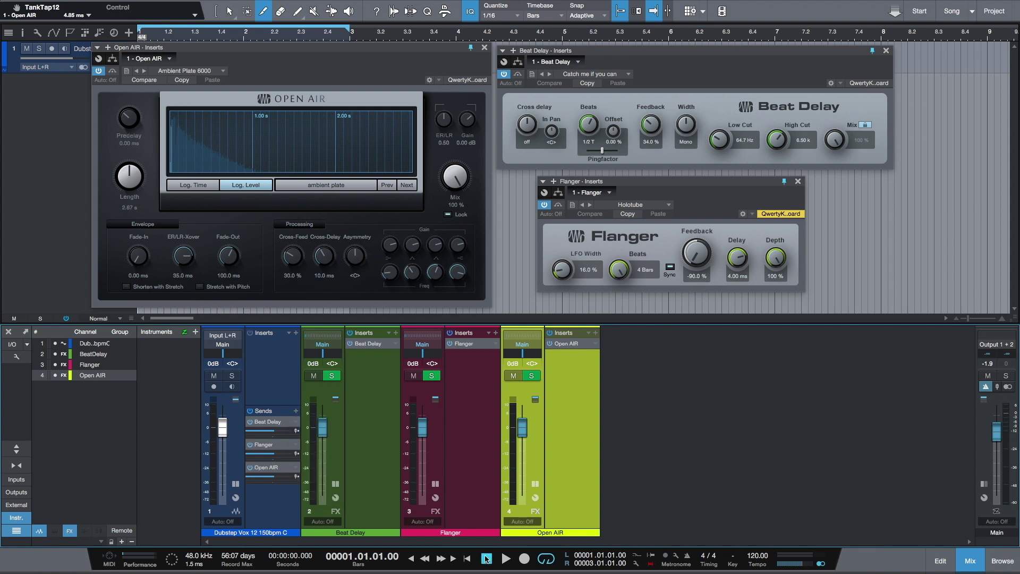
# With the song playing, lower the Beat Delay return to -10.7 dB and Open AIR to -23.4 dB
pyautogui.press('space')
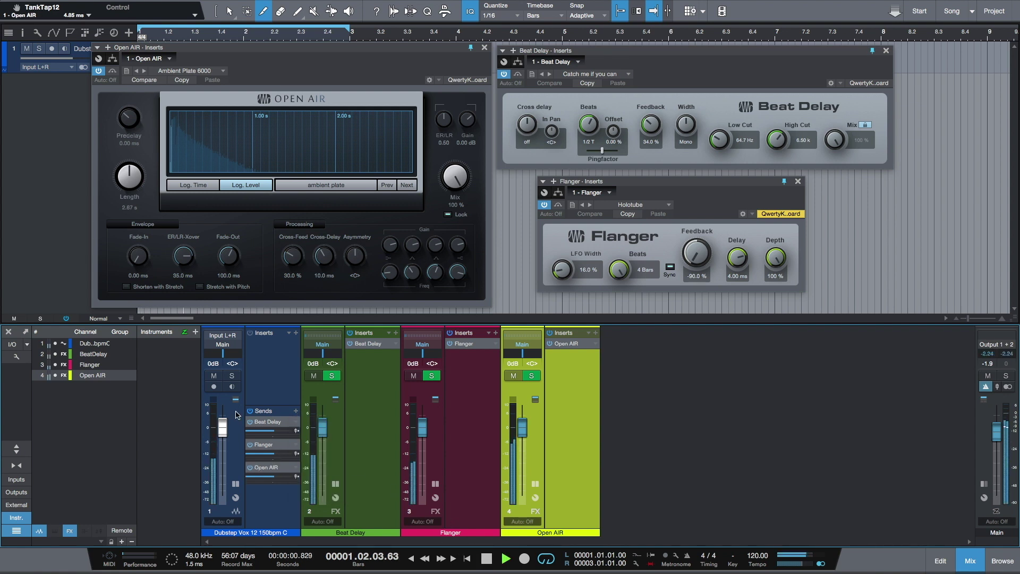
pyautogui.moveTo(328, 433); pyautogui.dragTo(325, 451)
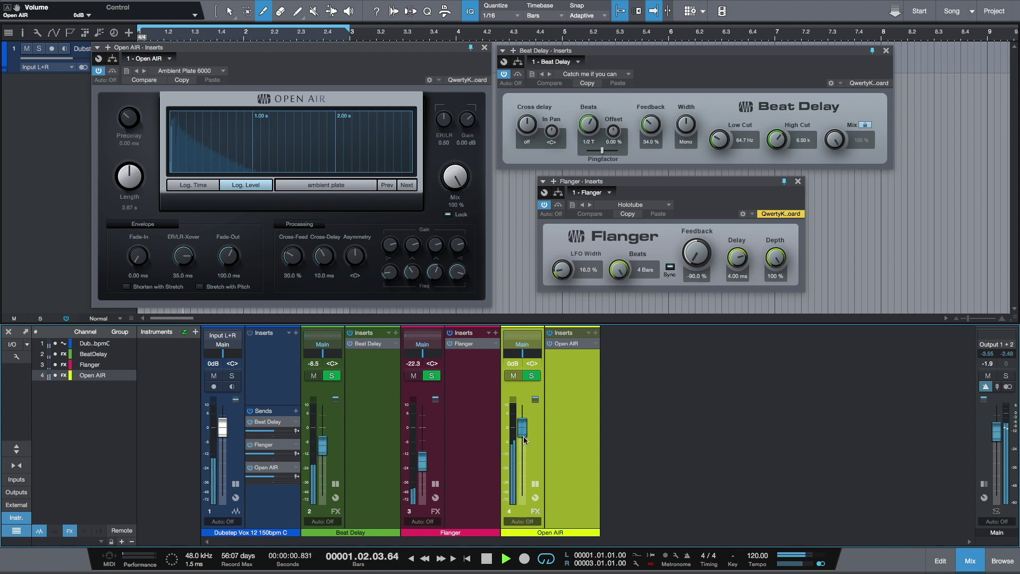
pyautogui.moveTo(524, 436); pyautogui.dragTo(524, 467)
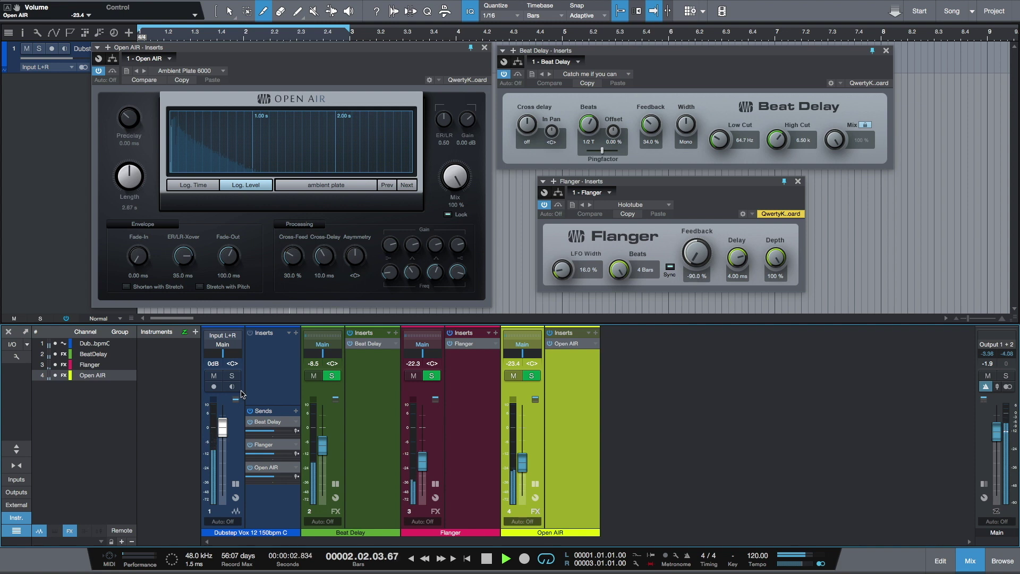
pyautogui.moveTo(322, 445); pyautogui.dragTo(322, 448)
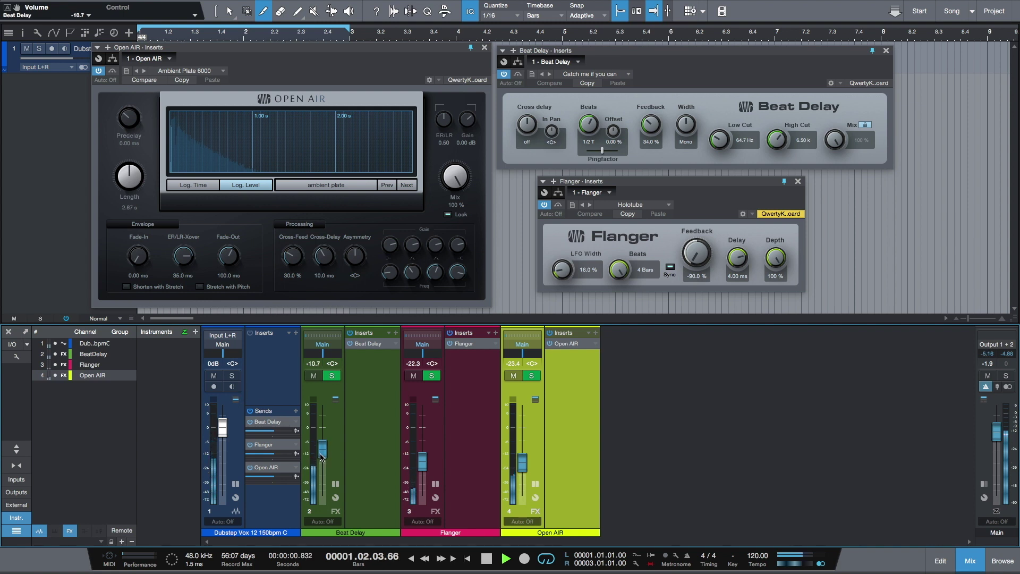
# Replay the vocal to check the new effect return balance
pyautogui.press('space')
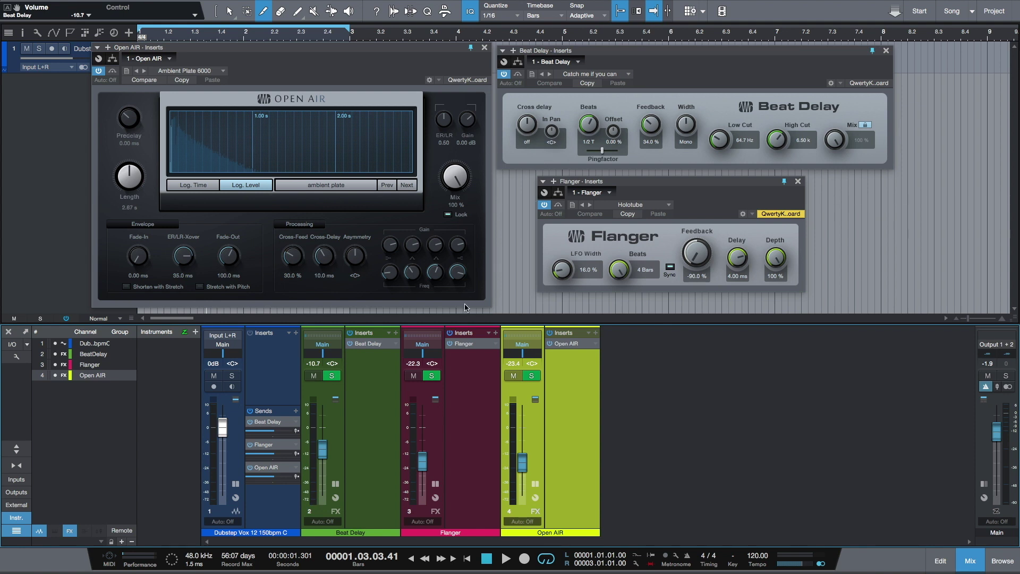
pyautogui.click(506, 558)
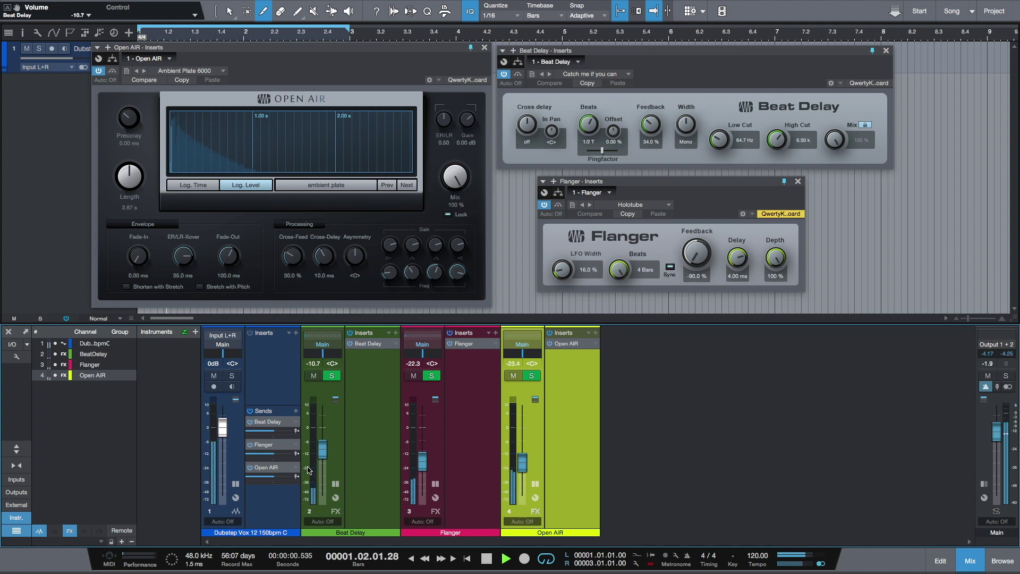
pyautogui.press('space')
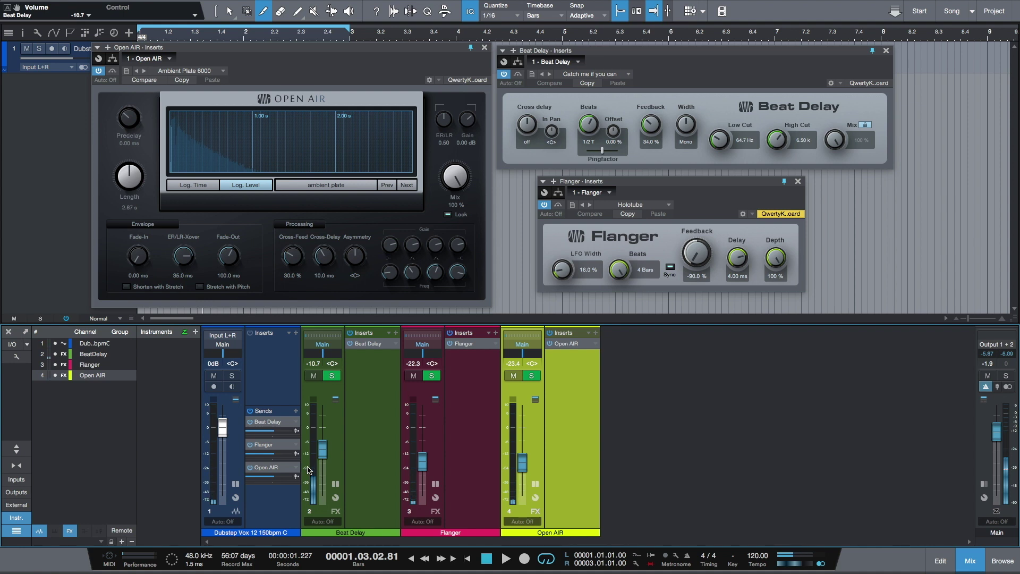